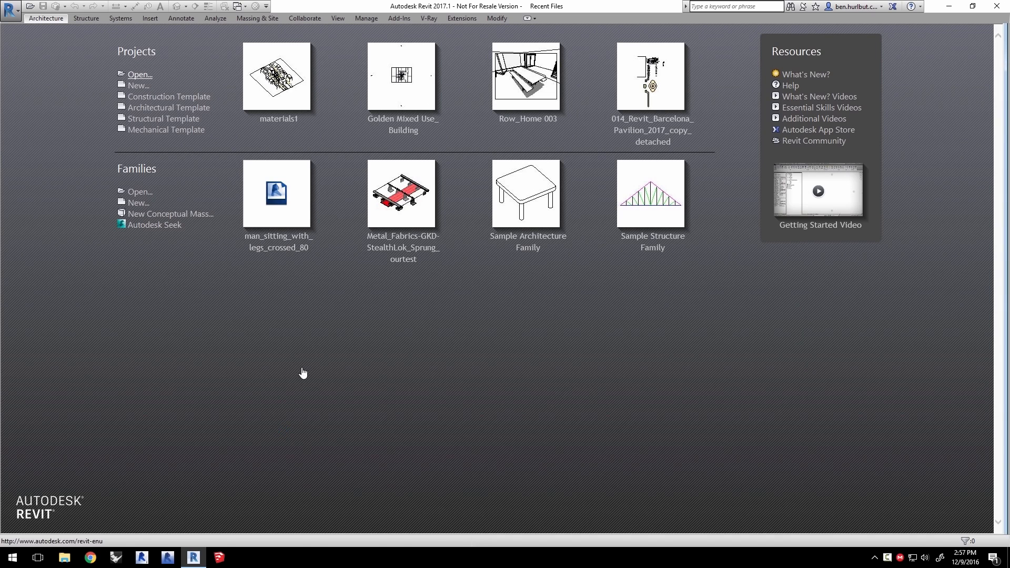
- Open the materials1.rvt project
key("ctrl+o")
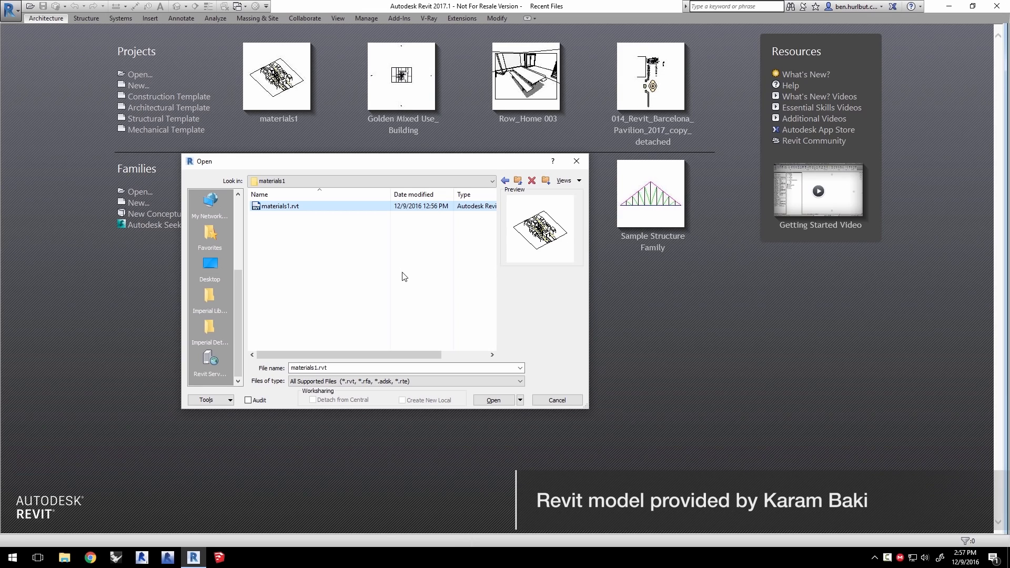
left_click(506, 400)
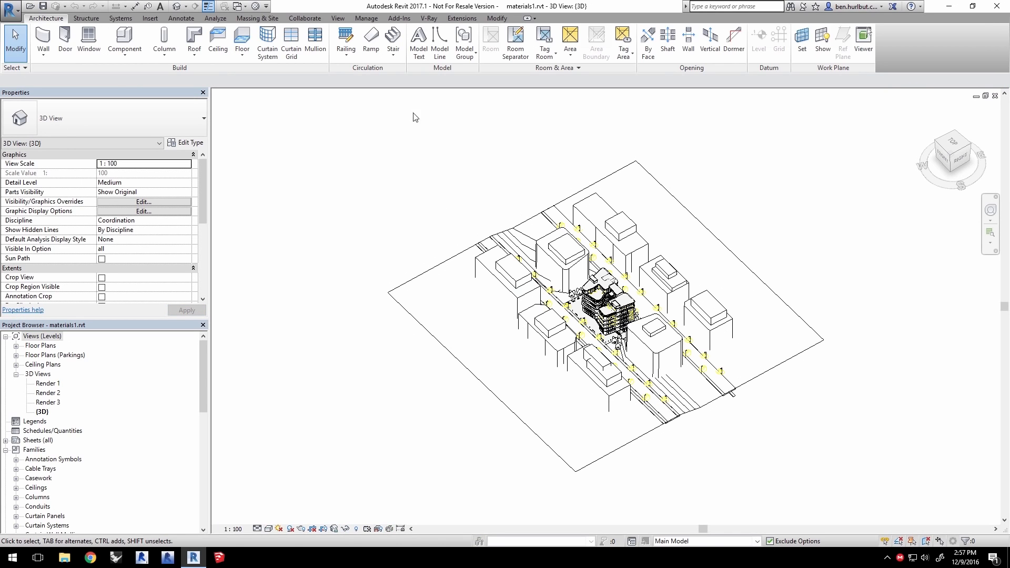
- Set the V-Ray current view to the Render 1 camera view
left_click(431, 19)
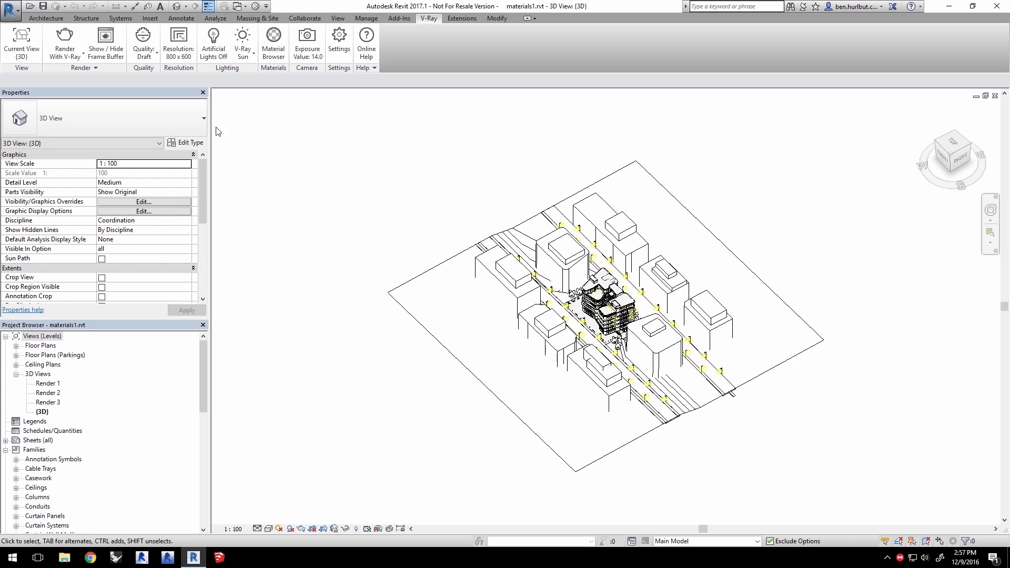
left_click(21, 51)
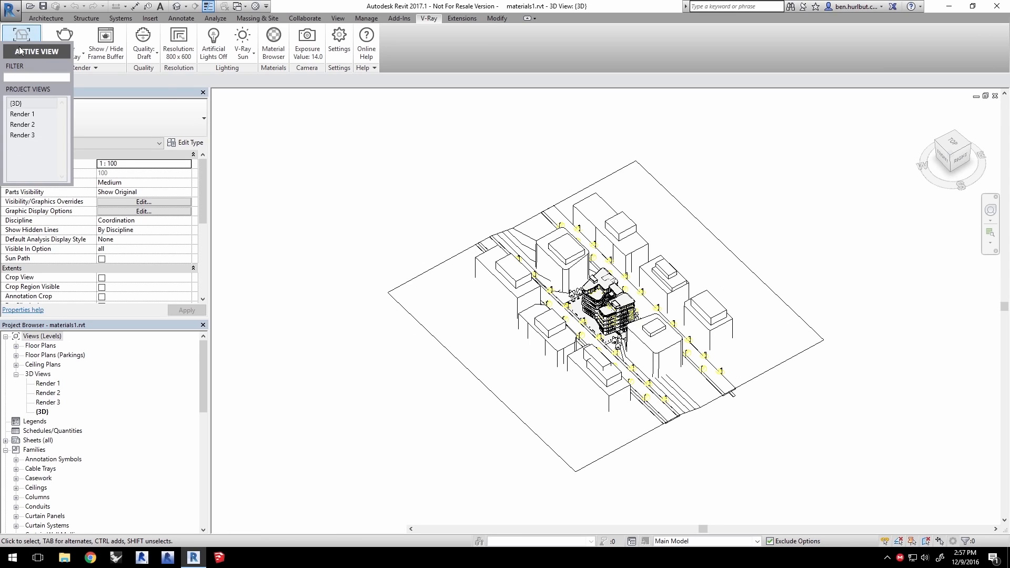
left_click(26, 115)
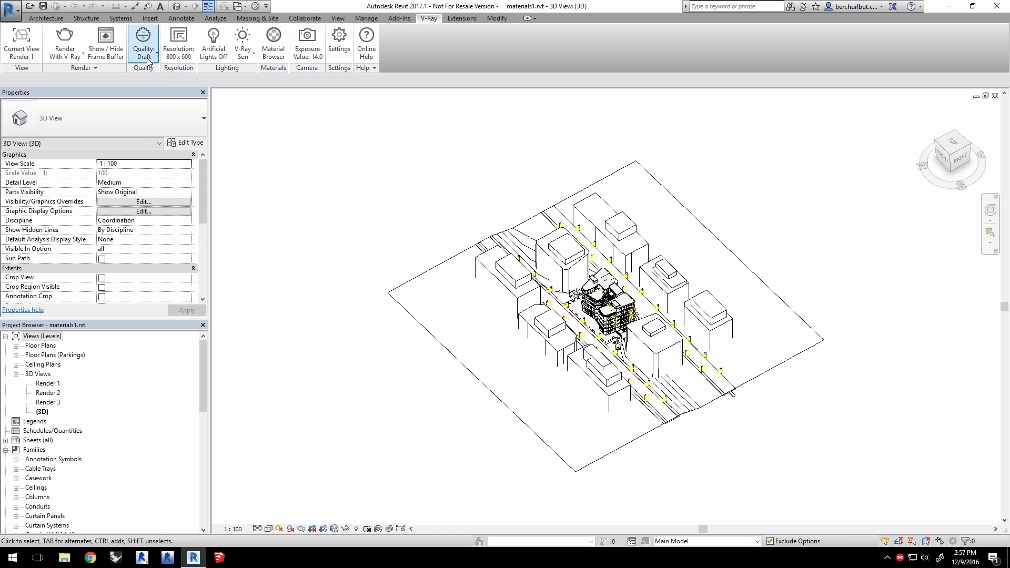
- Set the V-Ray resolution to the crop region at printer size with a different DPI
left_click(179, 49)
left_click(115, 179)
left_click(125, 210)
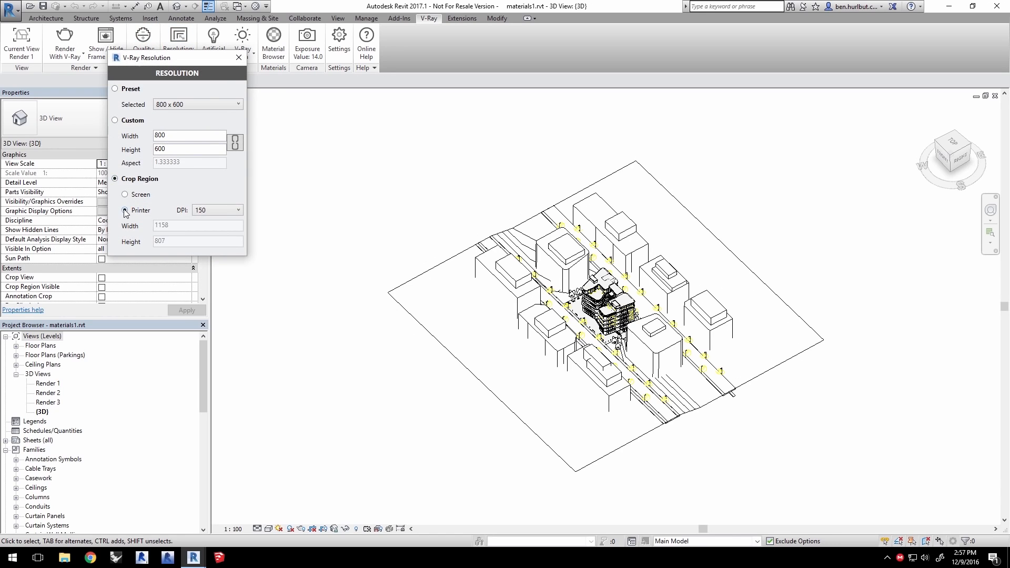
left_click(217, 211)
left_click(208, 226)
left_click(239, 58)
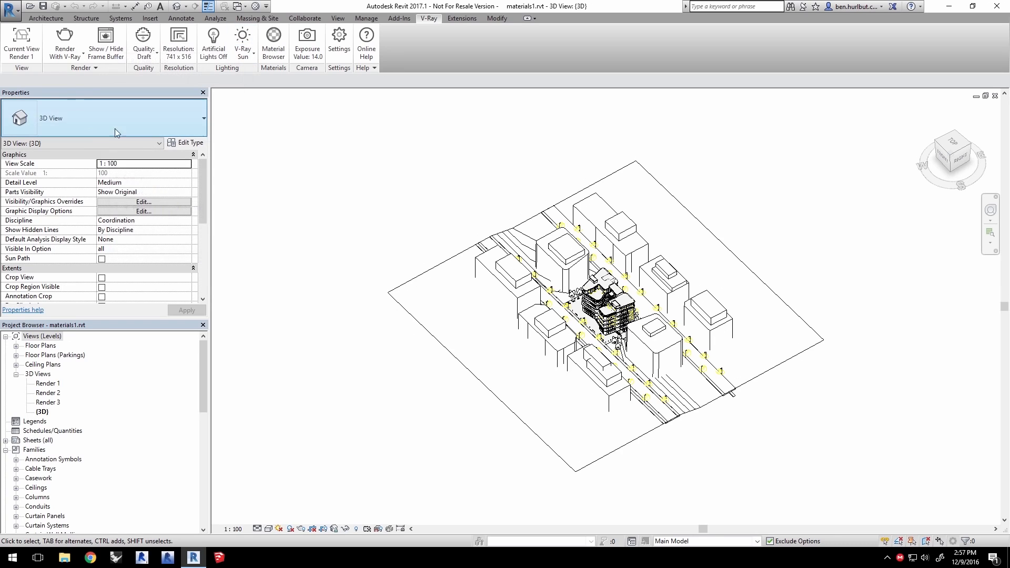
- Render the Render 1 view with V-Ray and dock the frame buffer window to the left half of the screen
left_click(65, 38)
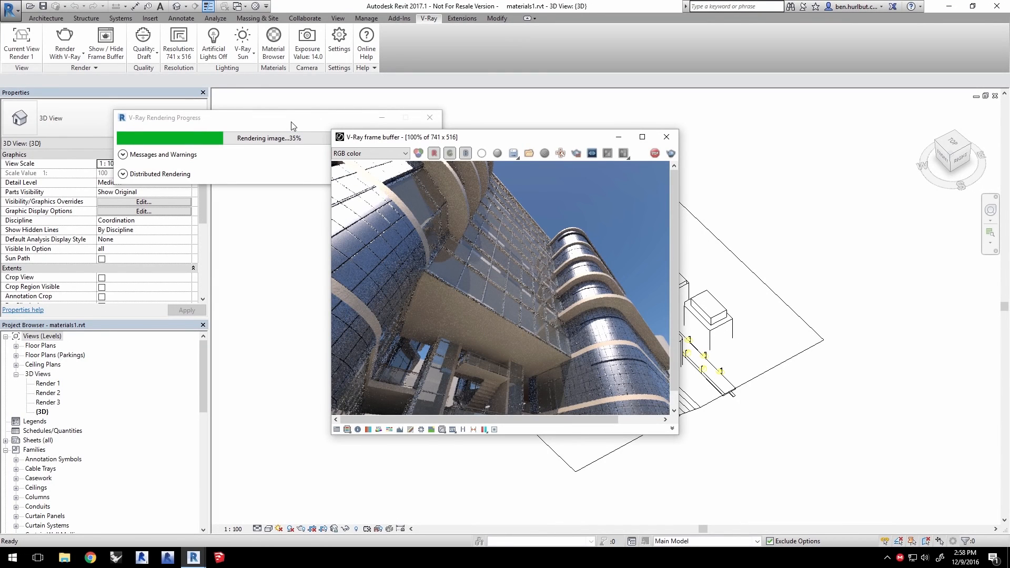
left_click_drag(540, 140, 0, 184)
left_click(687, 200)
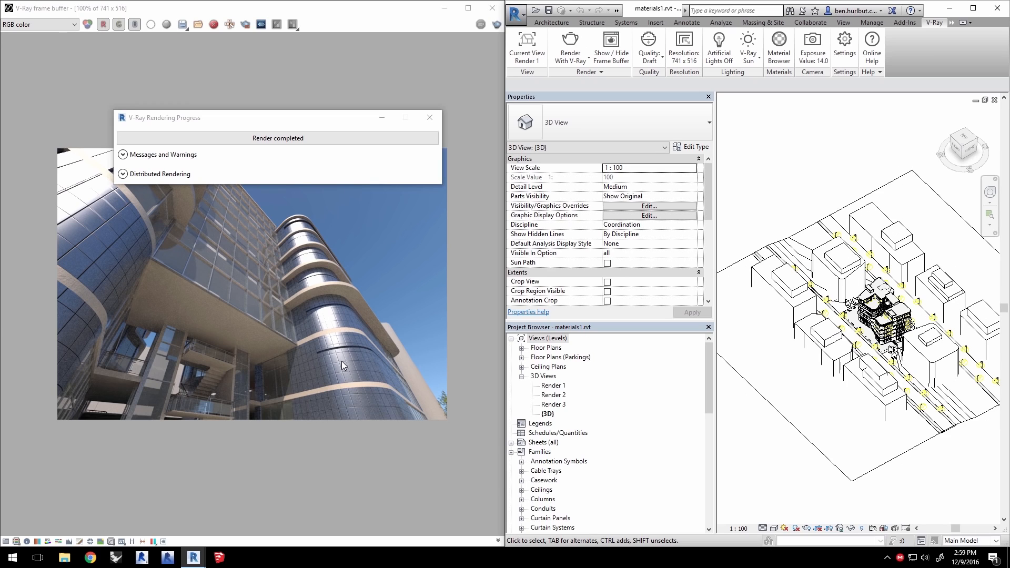
- Select an exterior curved wall and examine the material layers of its wall type structure
scroll(892, 326, "up", 5)
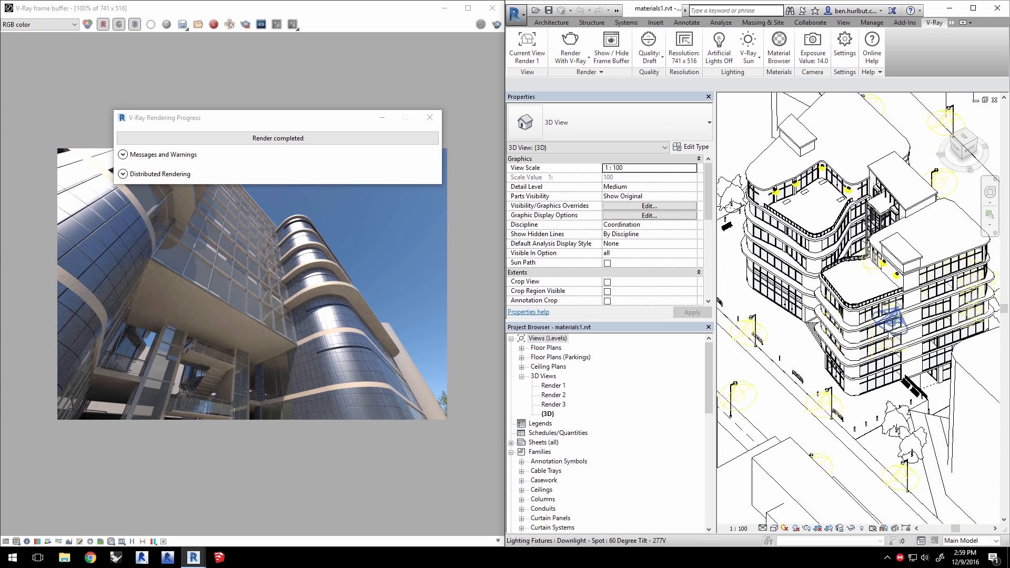
left_click(851, 317)
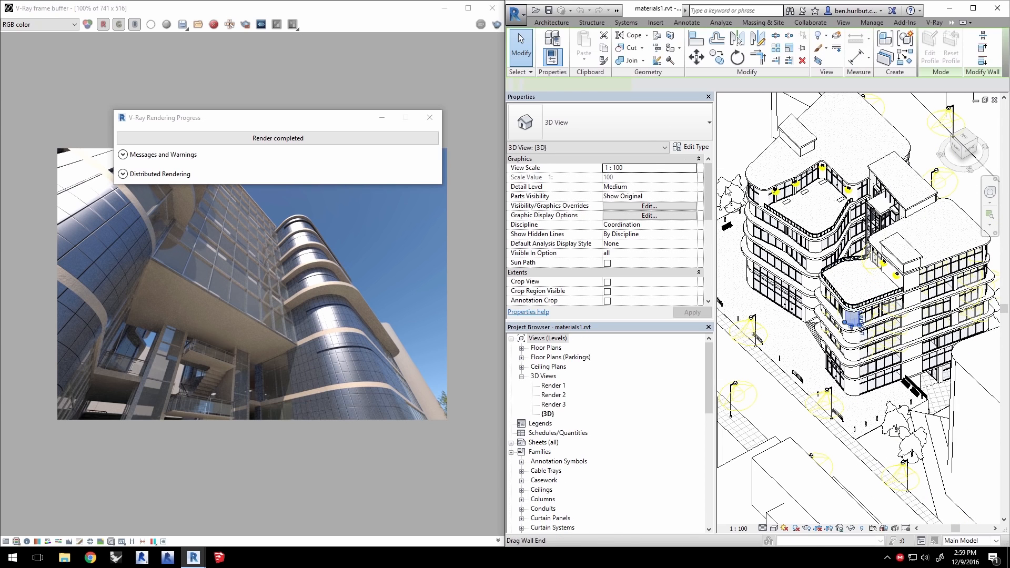
left_click(691, 148)
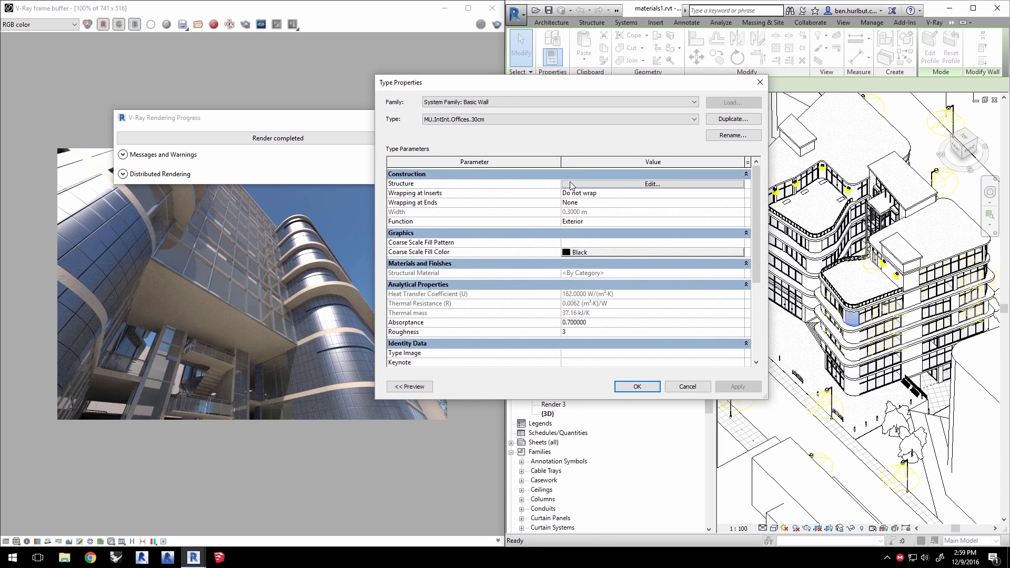
left_click(573, 186)
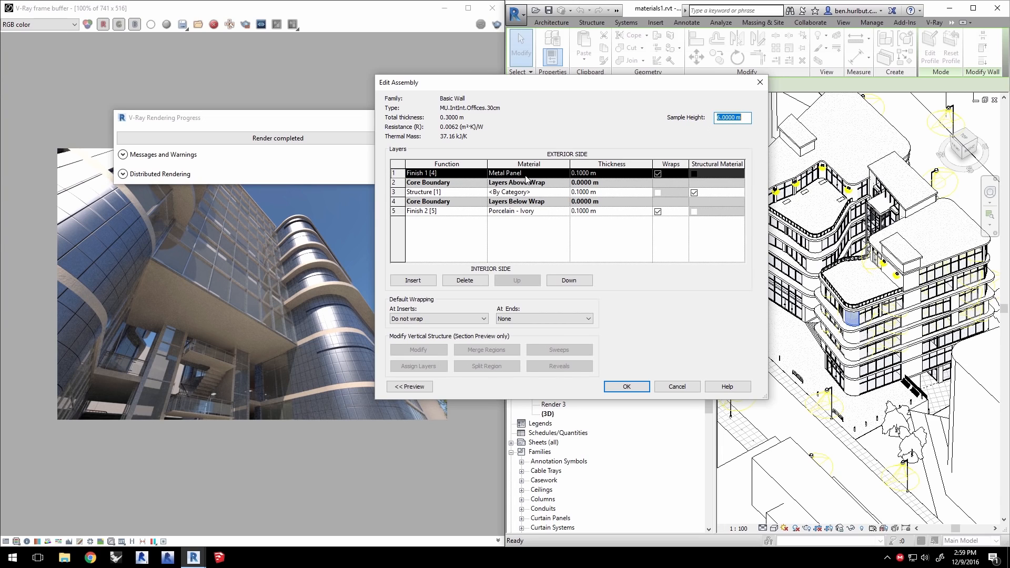
left_click(632, 387)
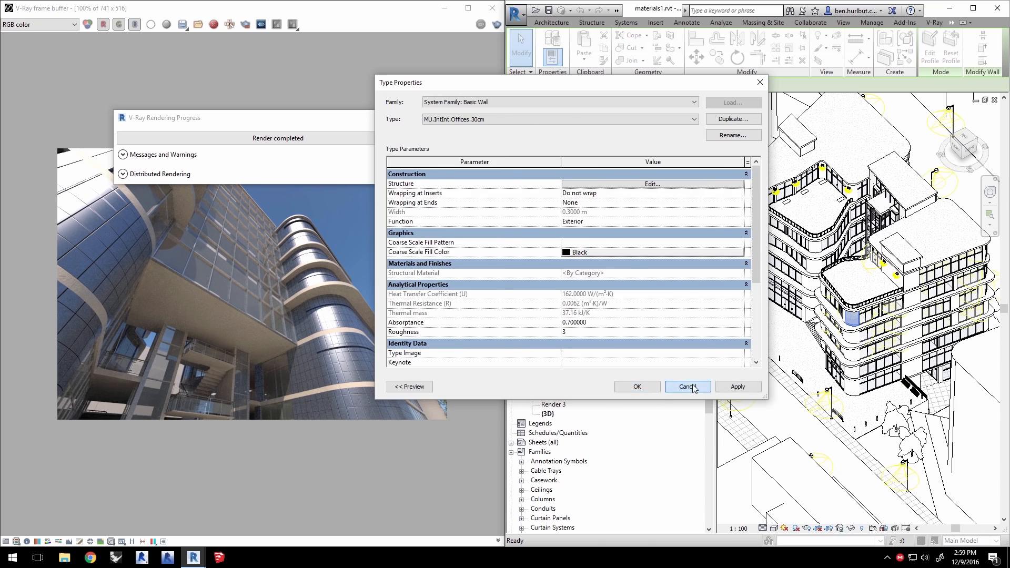
left_click(688, 387)
- Open the V-Ray Material Browser and filter the project materials for metal pa
left_click(934, 22)
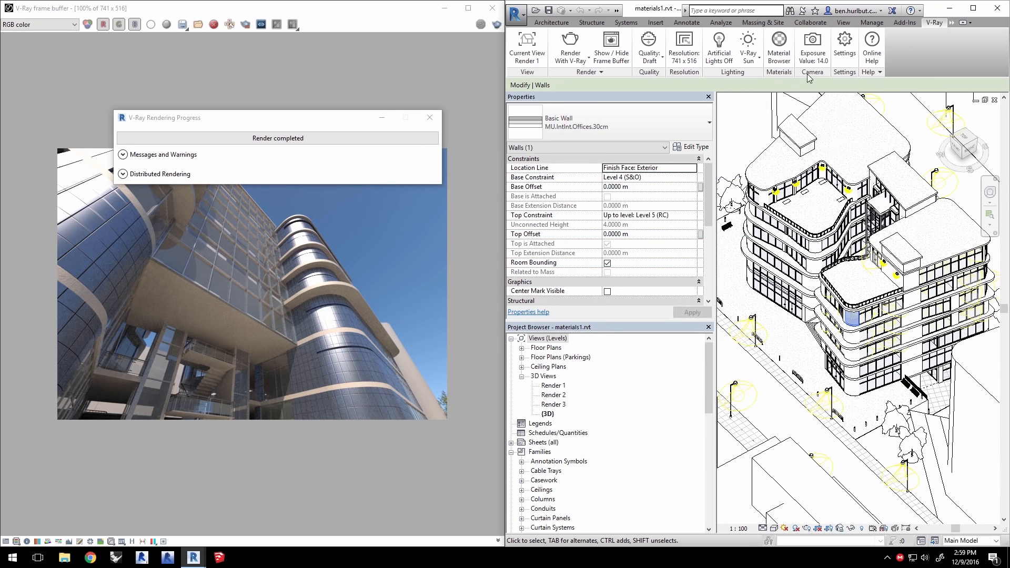
left_click(779, 47)
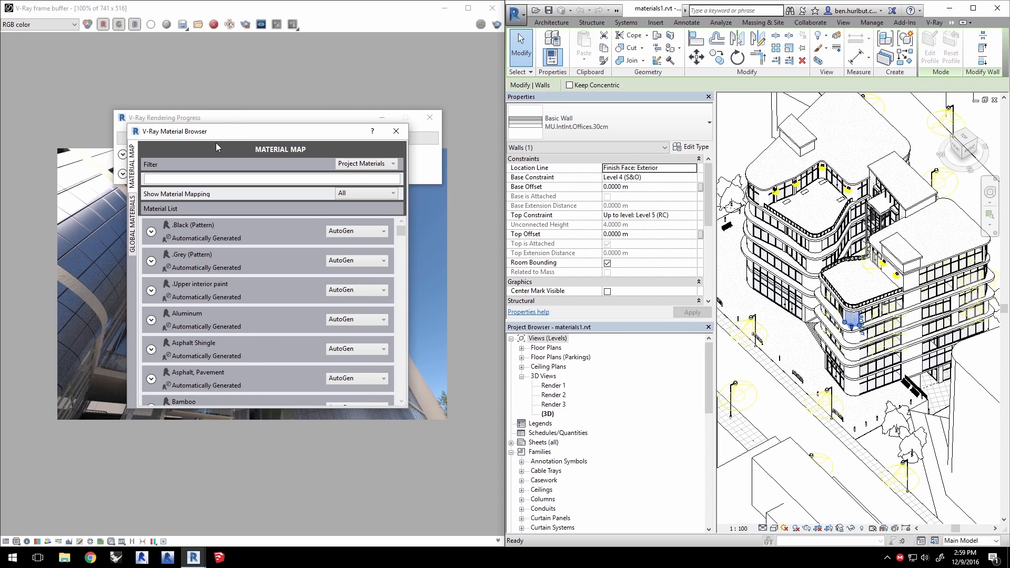
left_click_drag(225, 137, 493, 128)
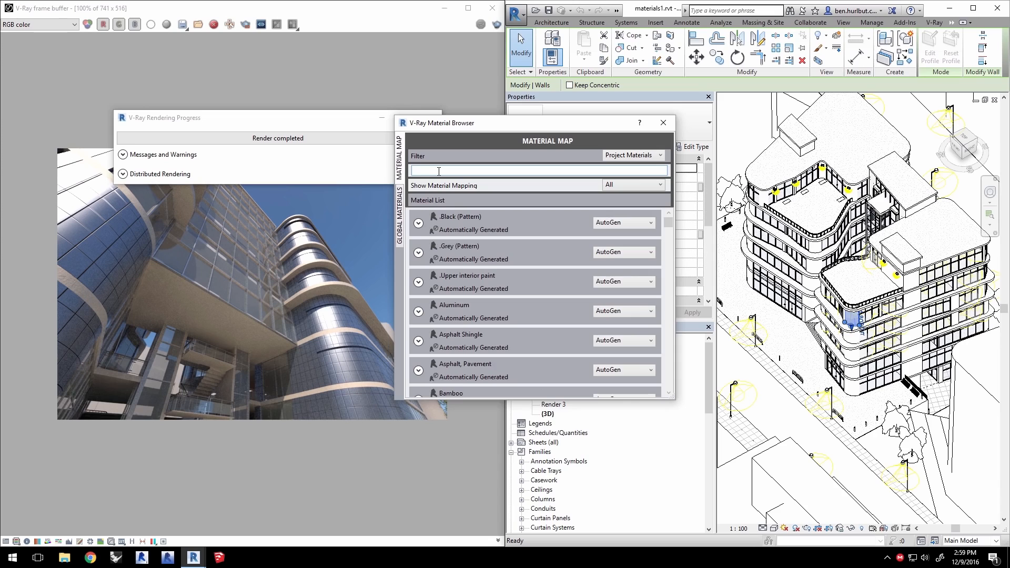
type("metal pa")
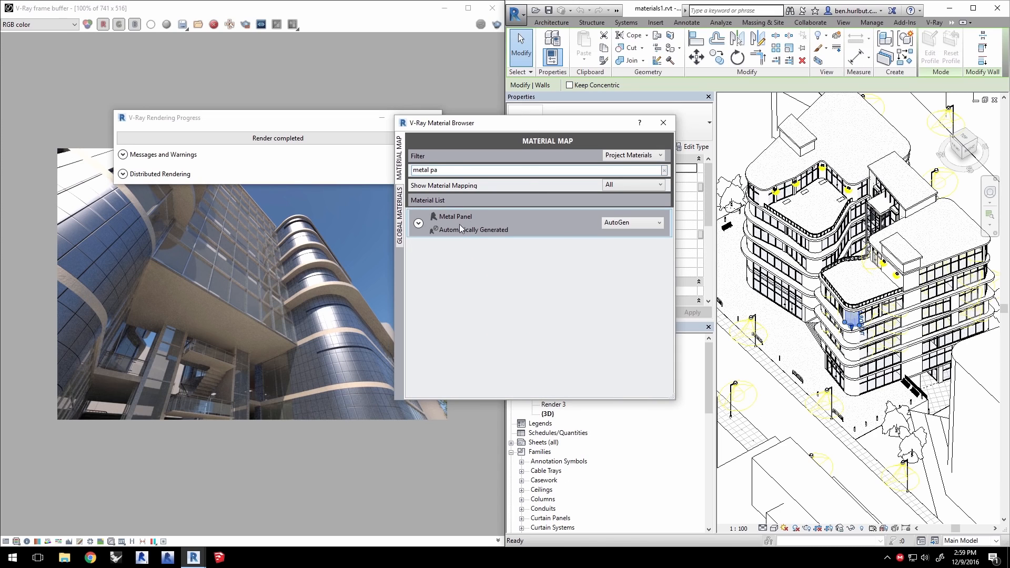
- Map the Metal Panel material to a plain Color and set it to brown #8C744C
left_click(617, 226)
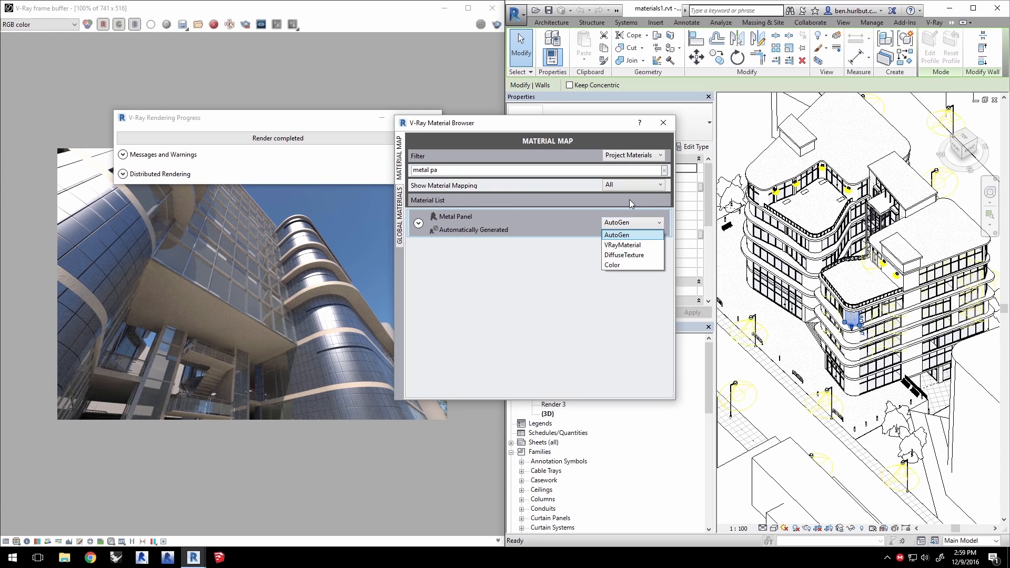
left_click(615, 265)
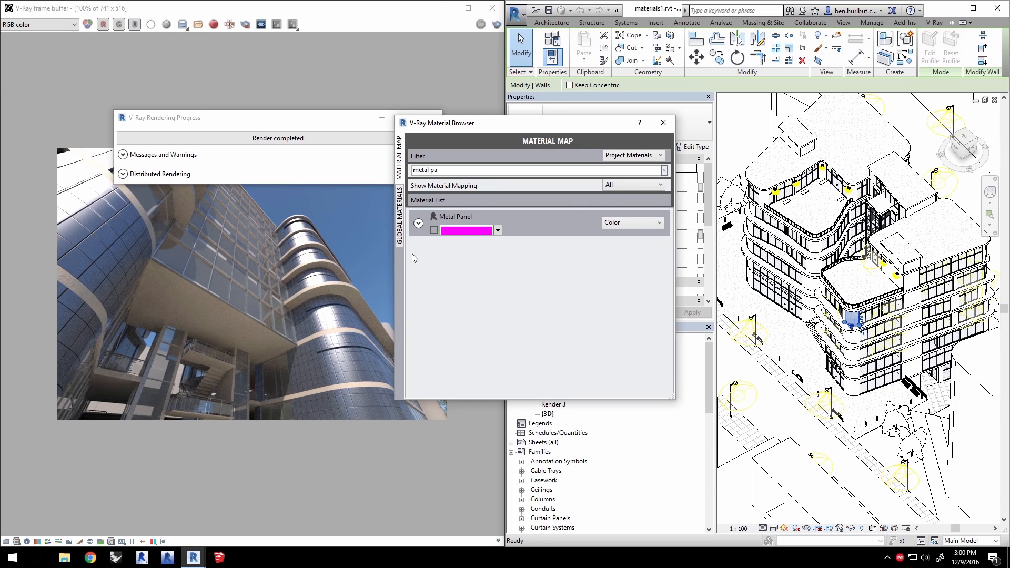
left_click(498, 230)
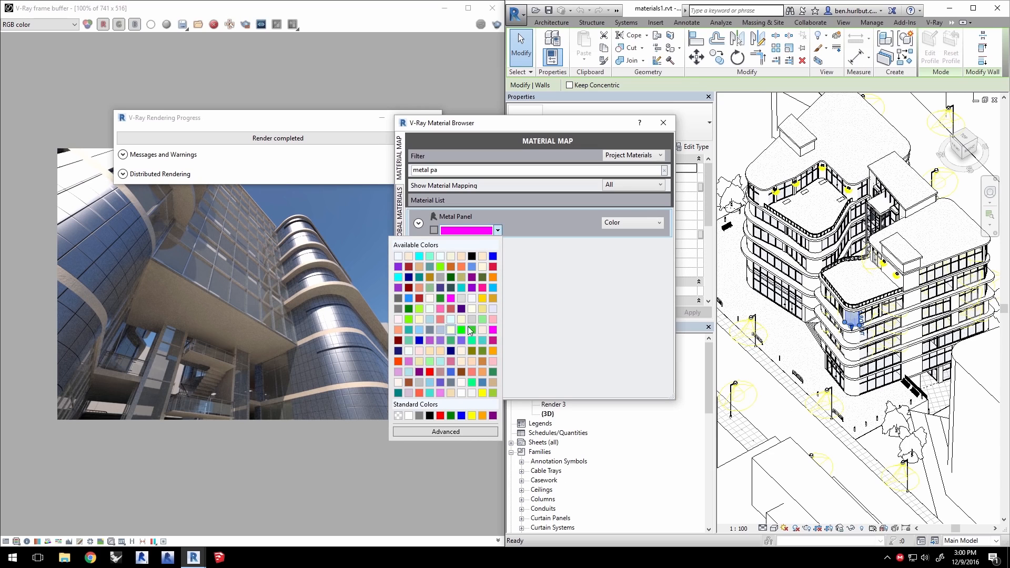
left_click(448, 432)
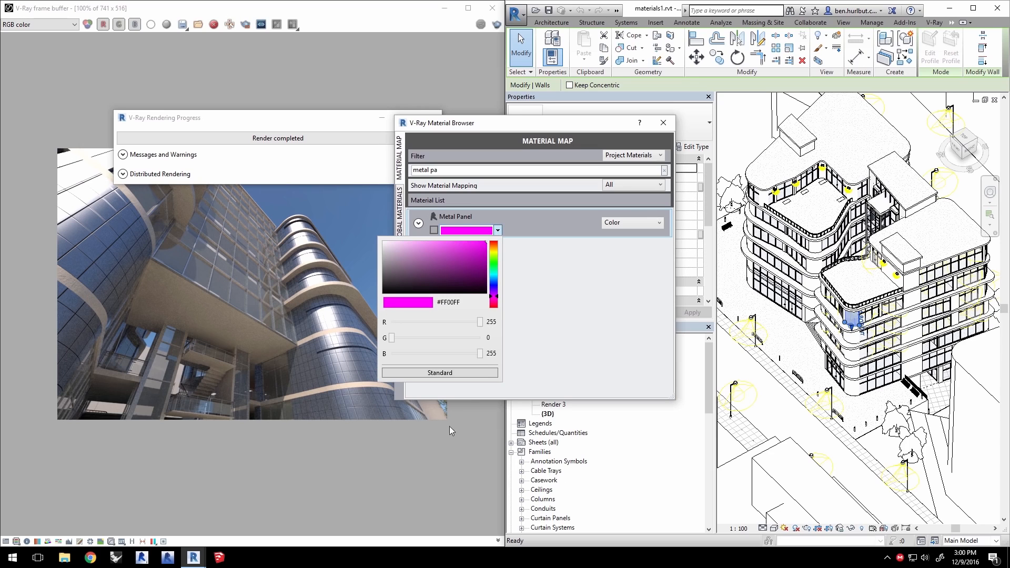
left_click_drag(453, 272, 410, 255)
left_click_drag(490, 254, 493, 247)
left_click_drag(445, 255, 432, 265)
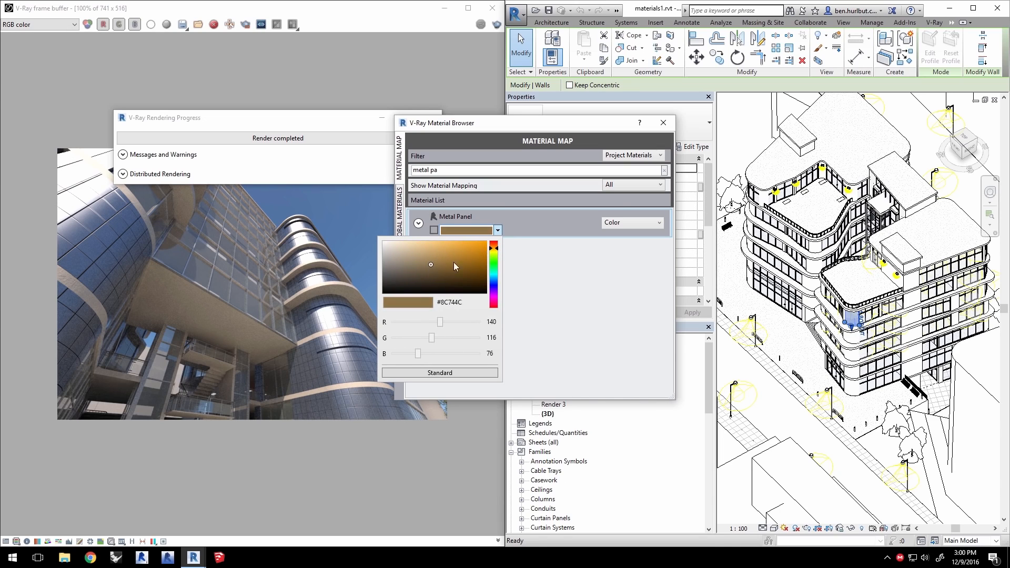
left_click(503, 231)
- Render the view with V-Ray using the brown Metal Panel color
left_click(934, 22)
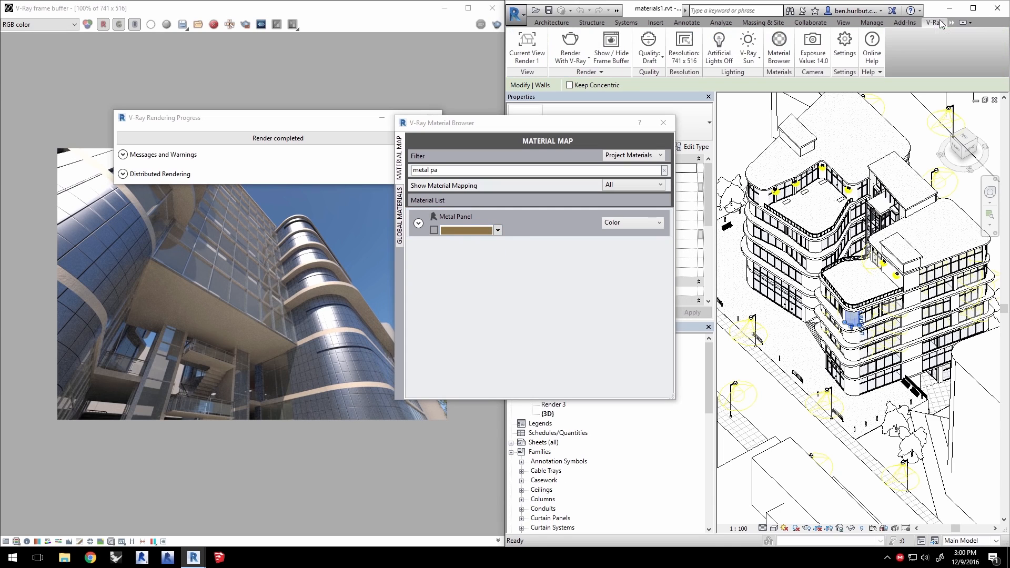
left_click(560, 46)
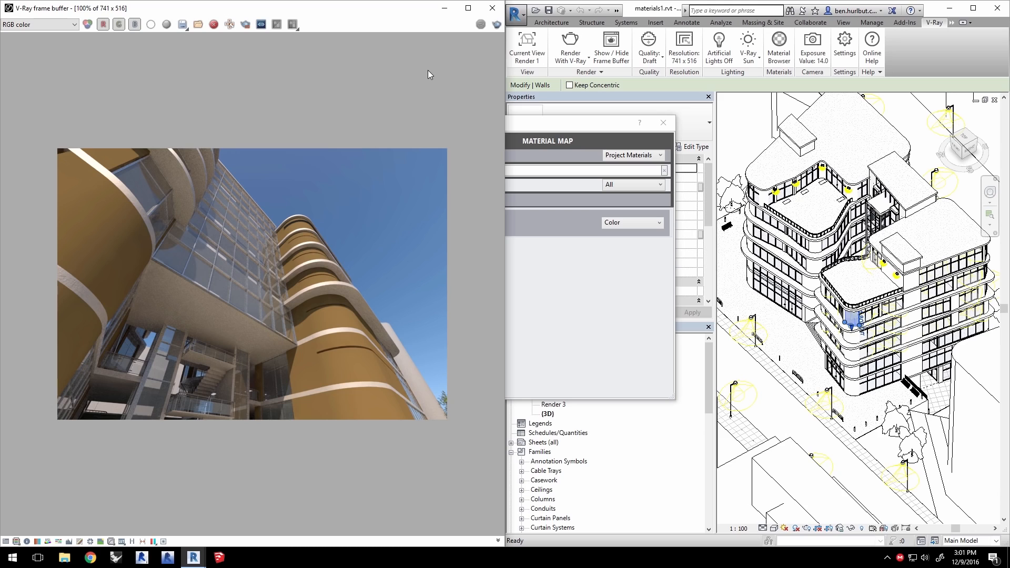
- Switch the Metal Panel mapping to DiffuseTexture and load Brick_diffuse.jpg from the materials1 folder
left_click(602, 222)
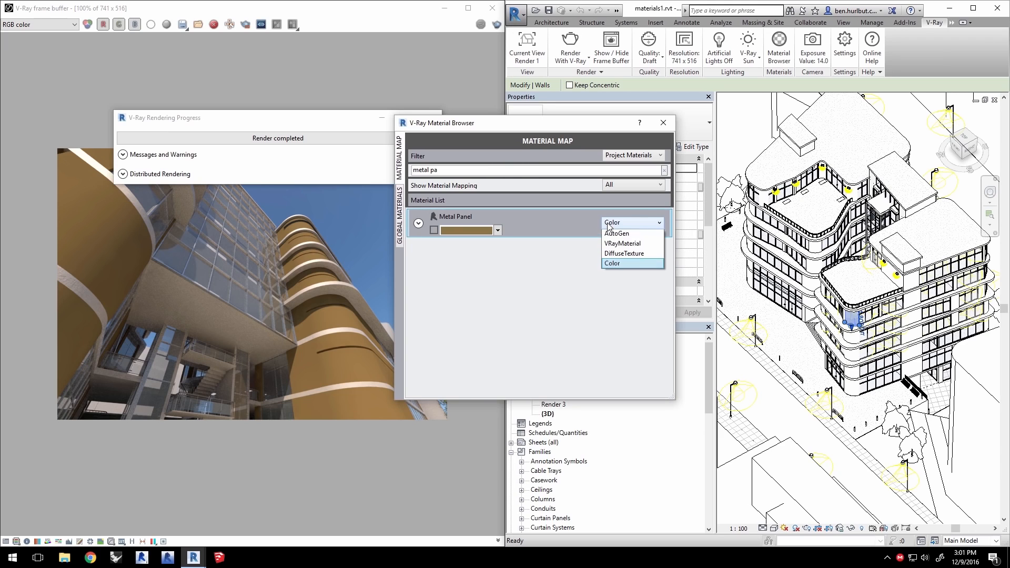
left_click(617, 254)
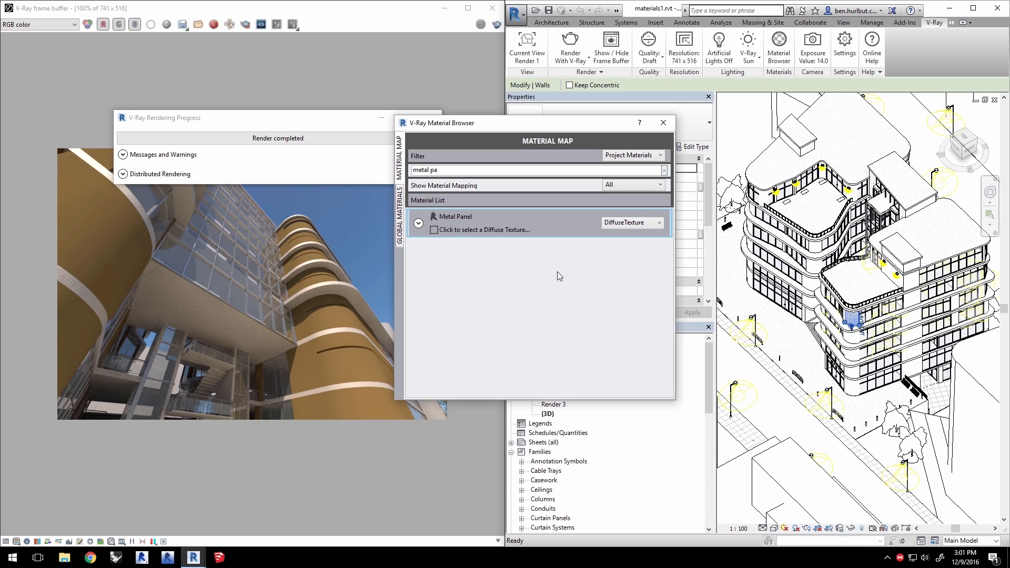
left_click(498, 232)
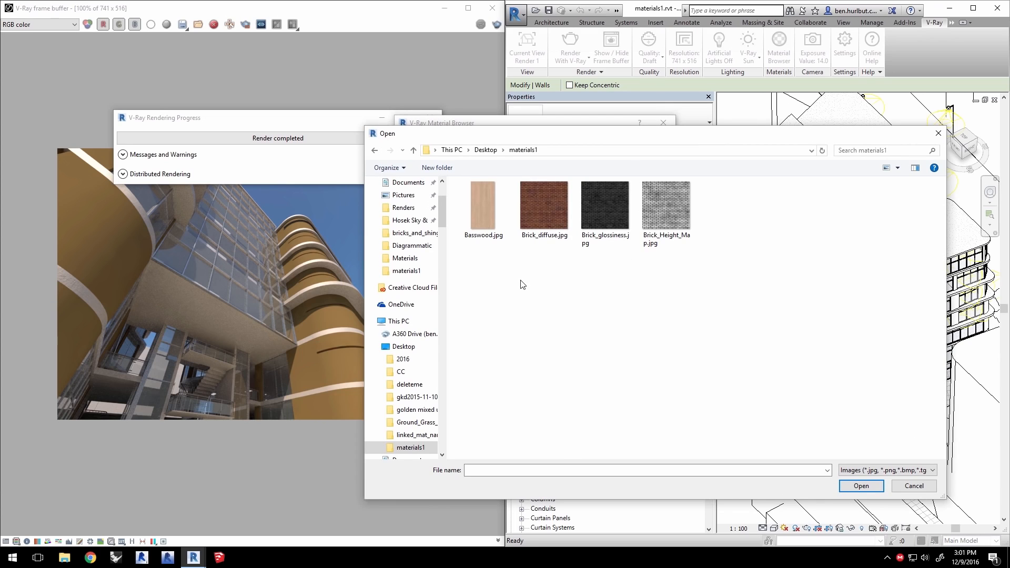
left_click(550, 206)
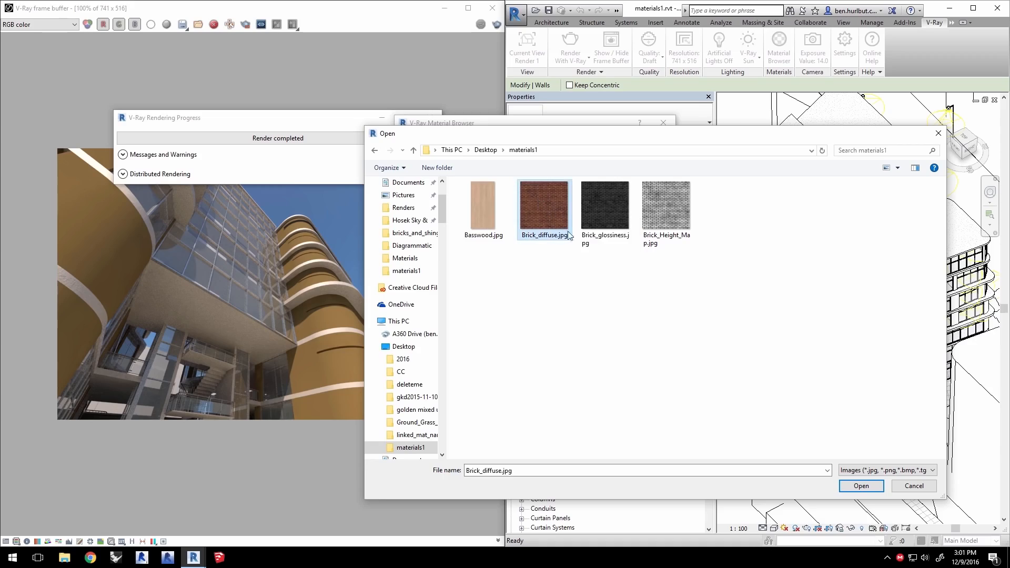
left_click(867, 488)
- Re-render the view with V-Ray showing the brick texture on the metal panels
left_click(572, 42)
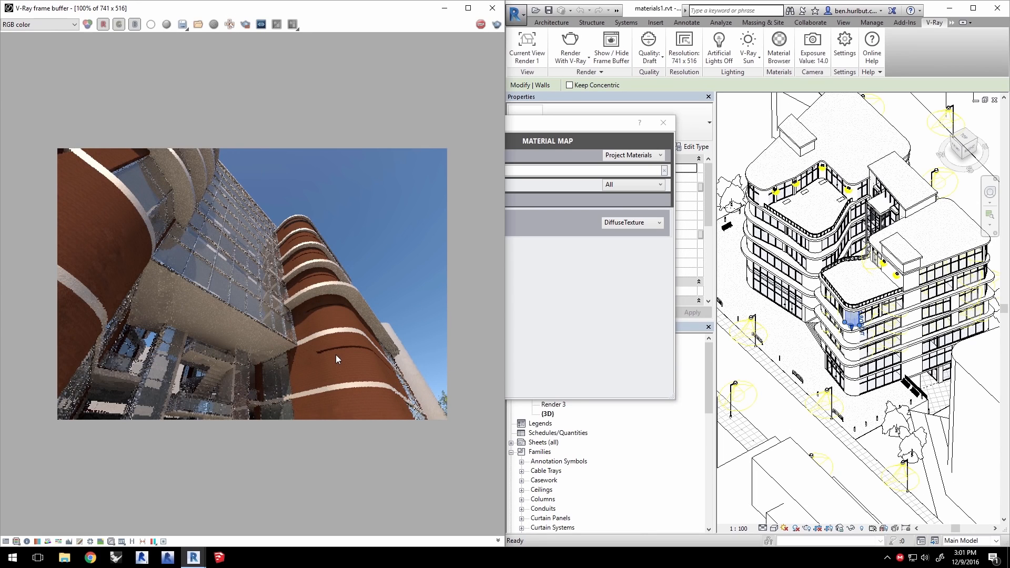
left_click_drag(568, 123, 621, 132)
- Set the Metal Panel's Brick_diffuse texture sample width and height to 2.5 m
left_click(471, 233)
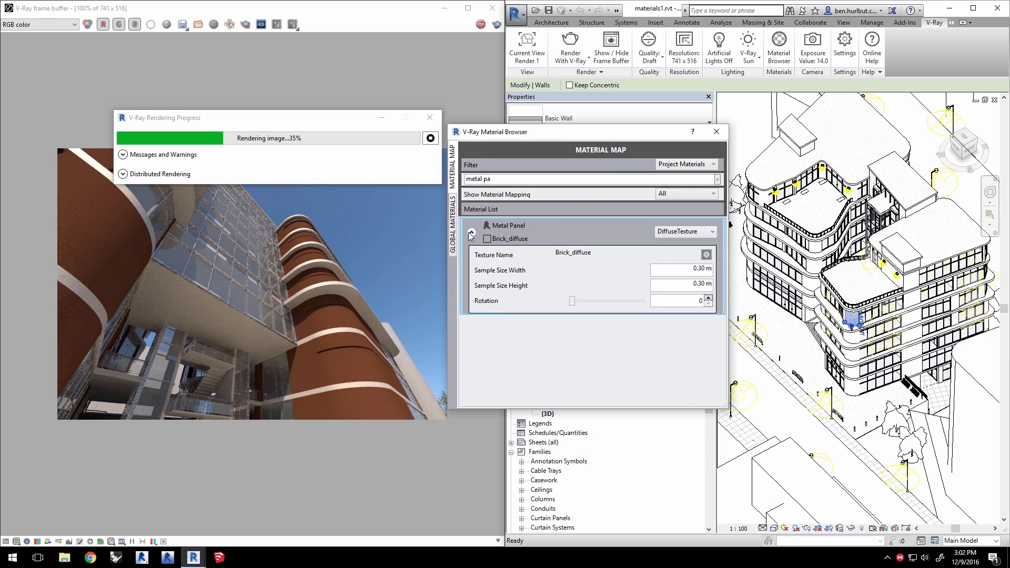
left_click(704, 252)
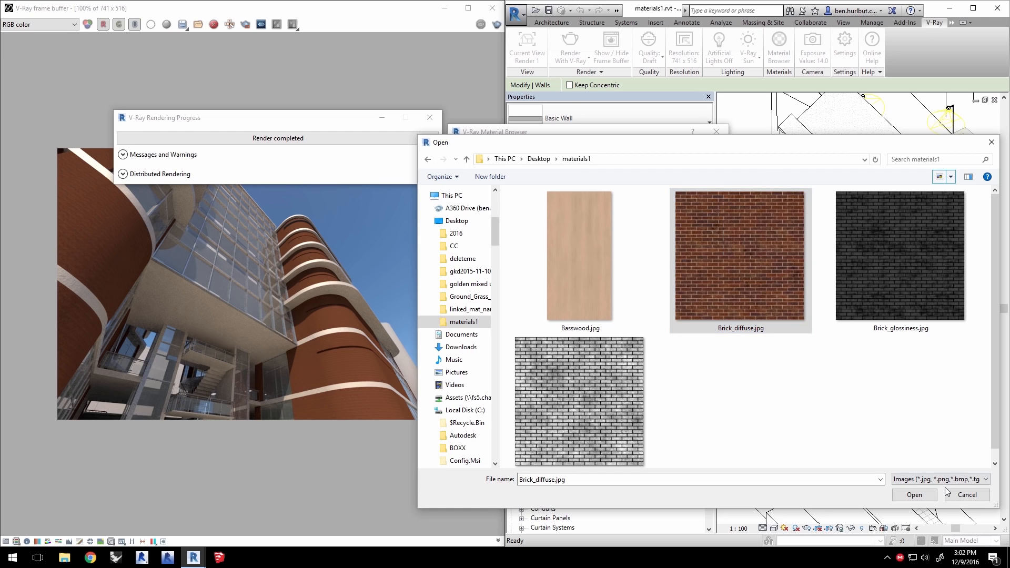
left_click(916, 494)
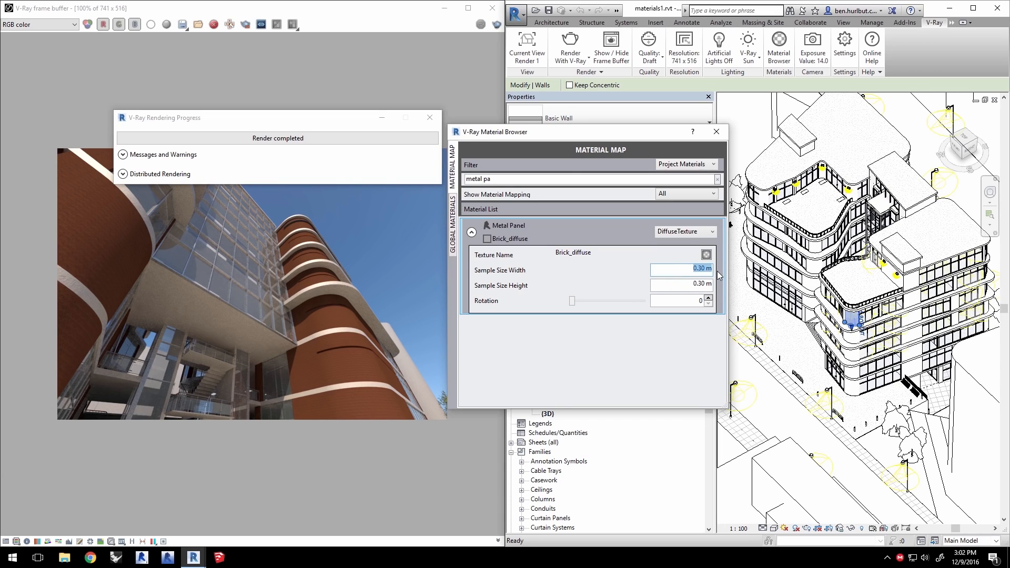
type("2.5")
key("Tab")
type("2.5")
left_click(680, 272)
- Render the view with V-Ray to check the rescaled brick texture
left_click(570, 47)
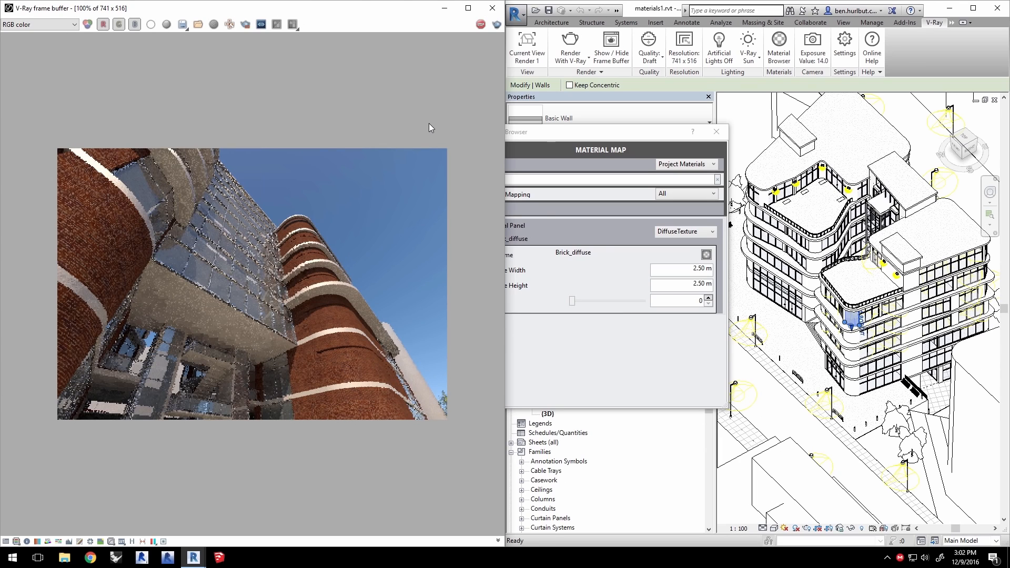
- Abort the running render and remap the Metal Panel to VRayMaterial using brick.vrmat from the Desktop materials1 folder
left_click_drag(537, 136, 611, 141)
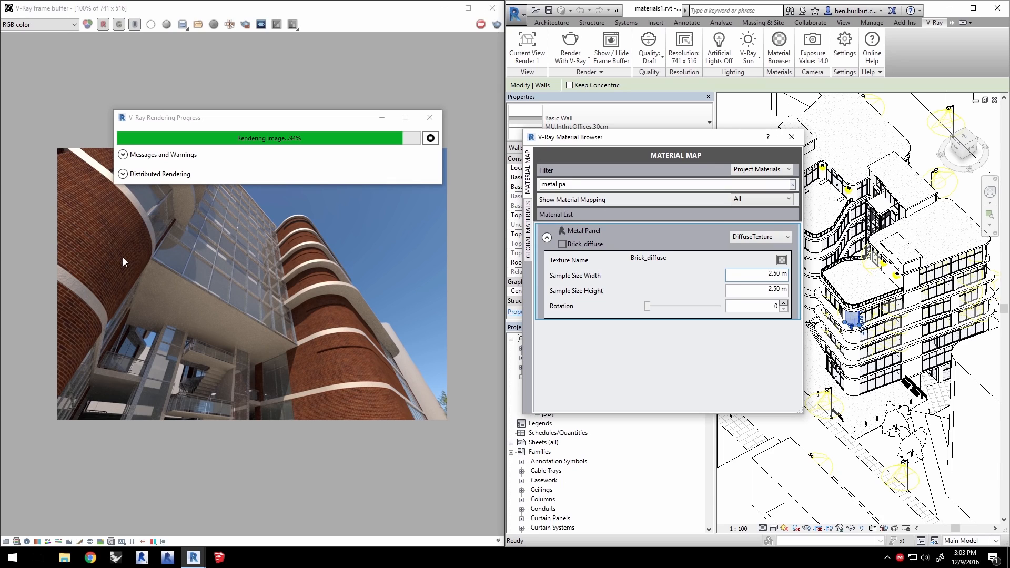
left_click(431, 139)
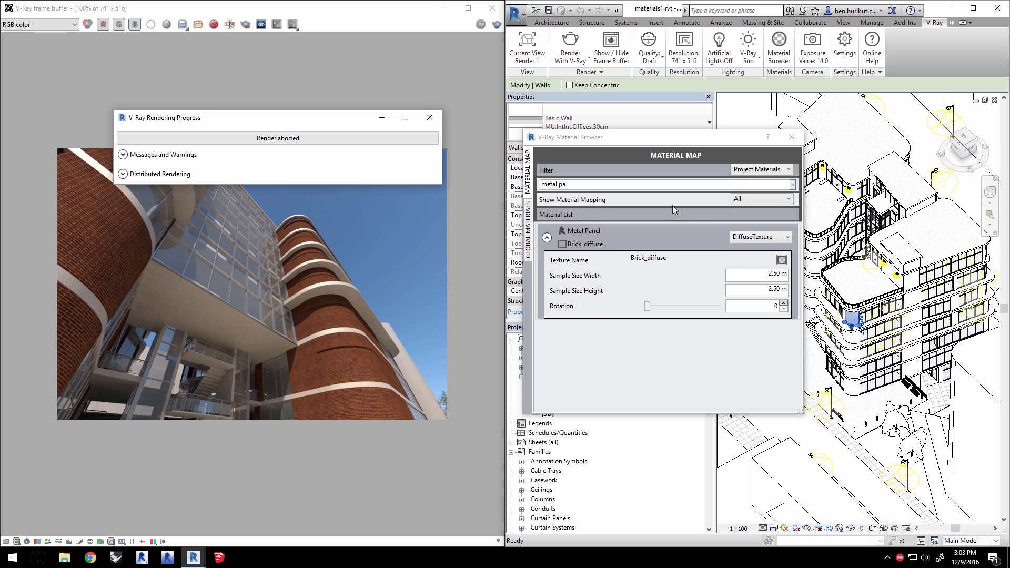
left_click(758, 238)
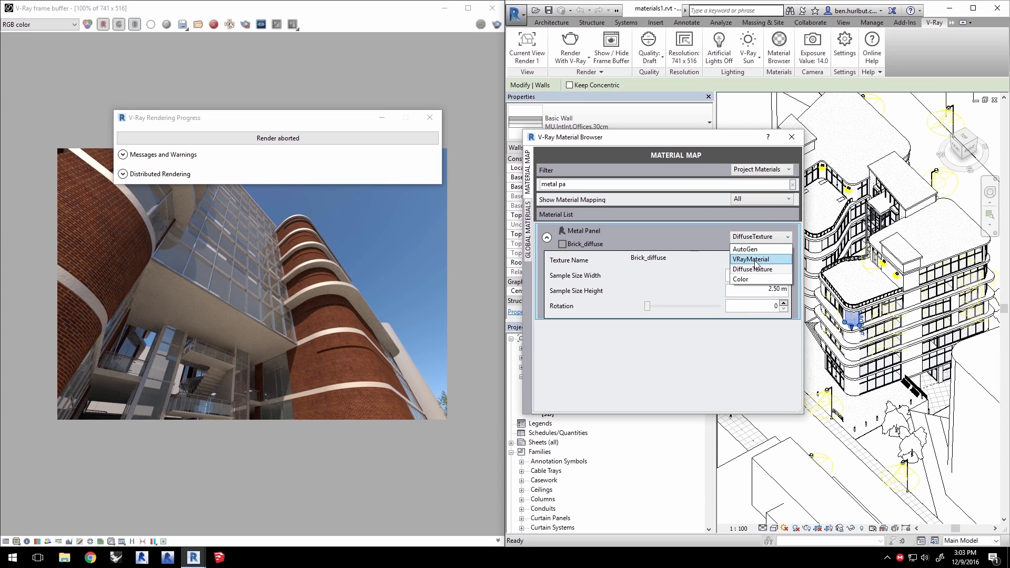
left_click(756, 260)
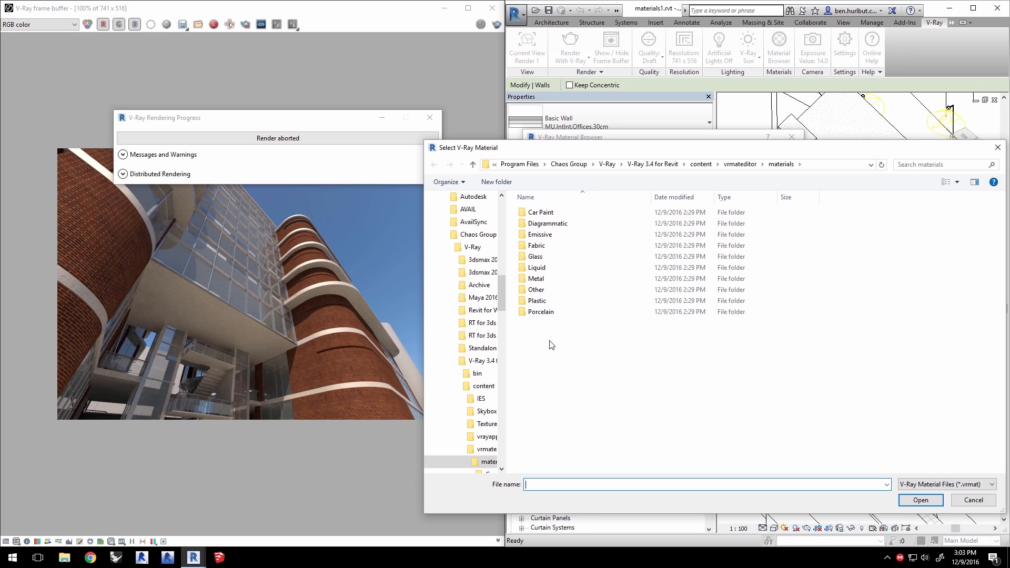
left_click_drag(503, 305, 503, 243)
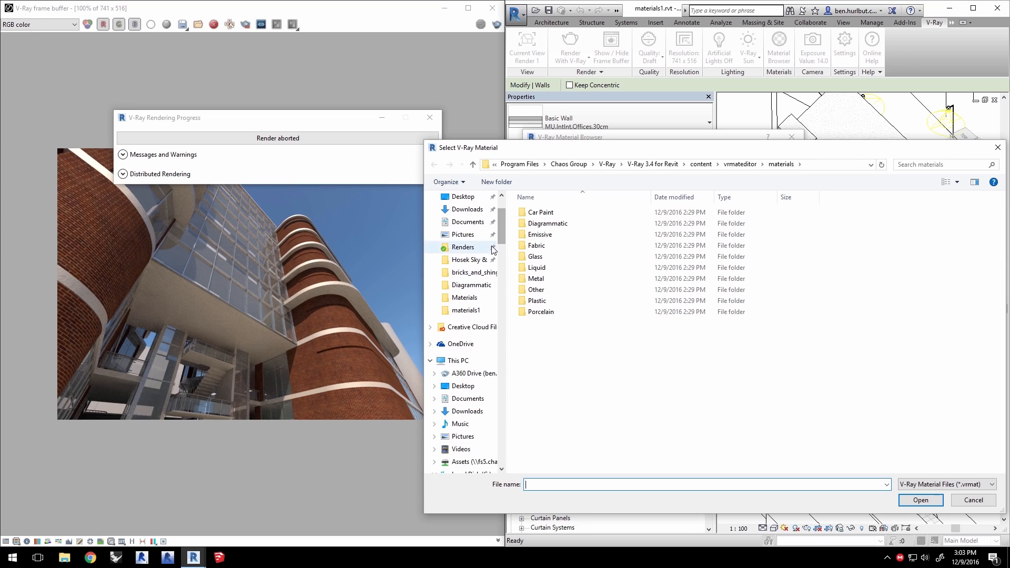
left_click(463, 197)
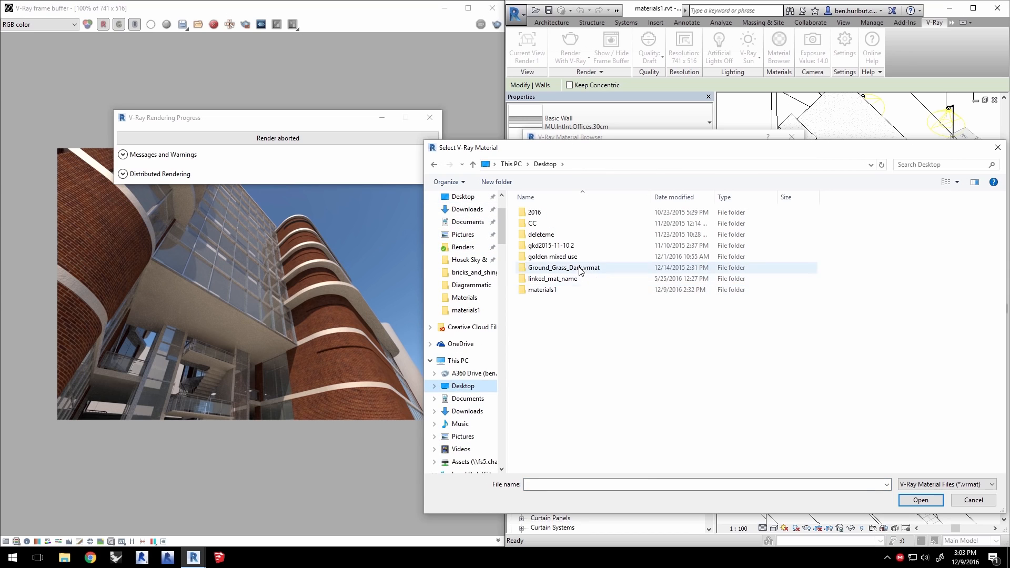
double_click(550, 290)
left_click(755, 284)
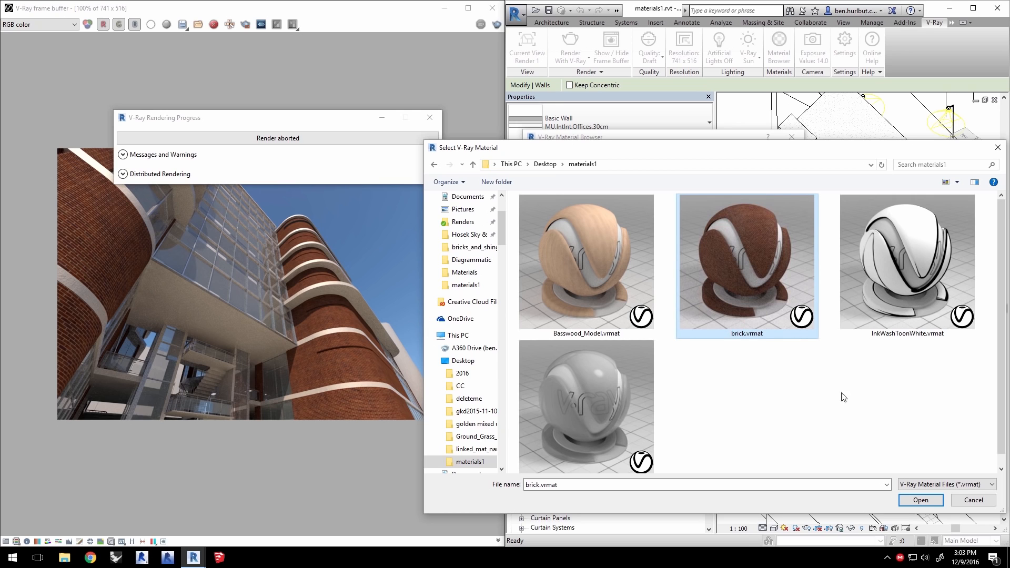
left_click(920, 499)
- Render the view with V-Ray using the brick VRayMaterial on the Metal Panel
left_click(761, 275)
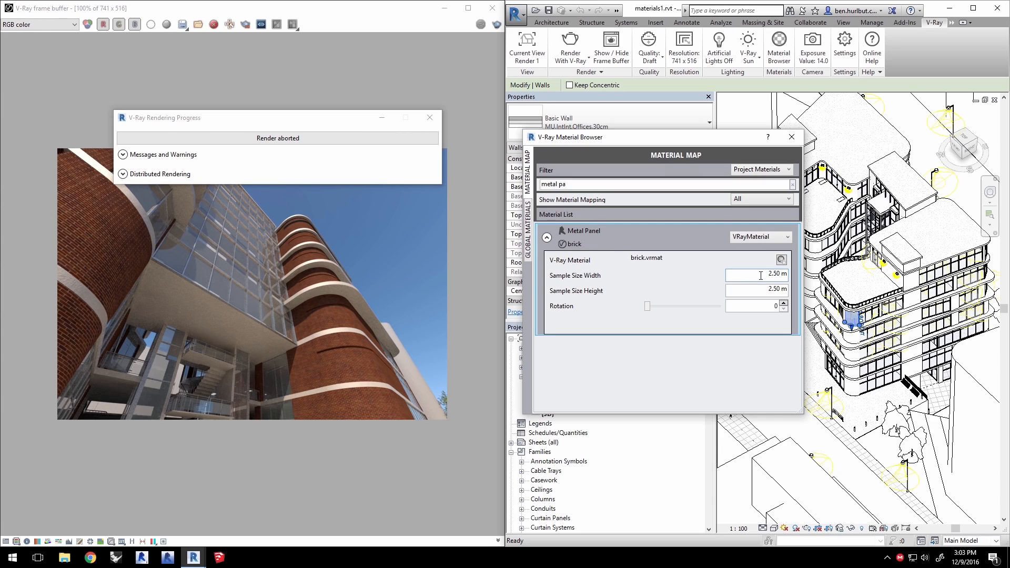
left_click_drag(768, 275, 792, 291)
left_click(765, 290)
left_click(571, 42)
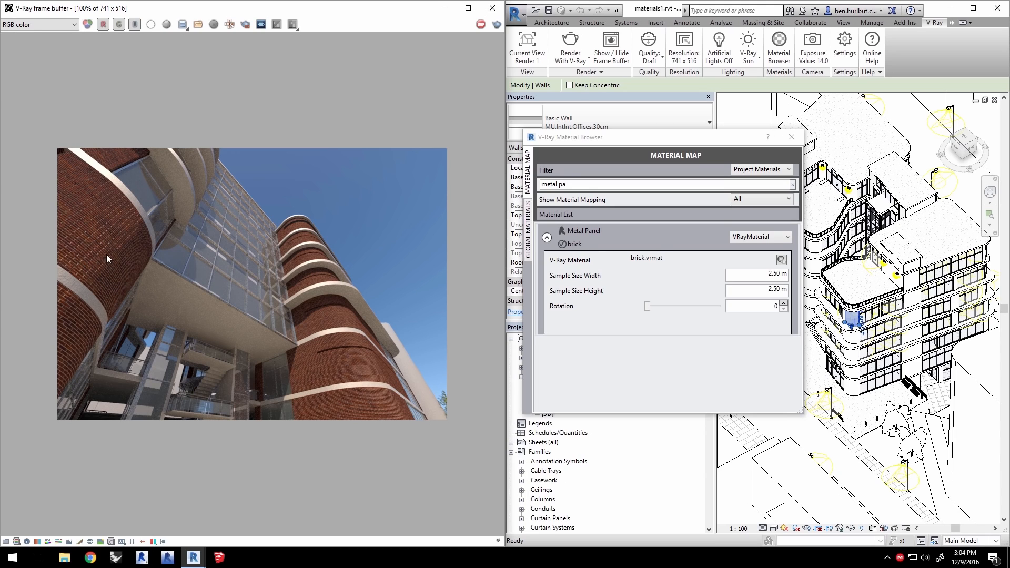
- Open the brick.vrmat material in the VRMat Editor to inspect its settings, then close the editor
left_click_drag(653, 138, 658, 140)
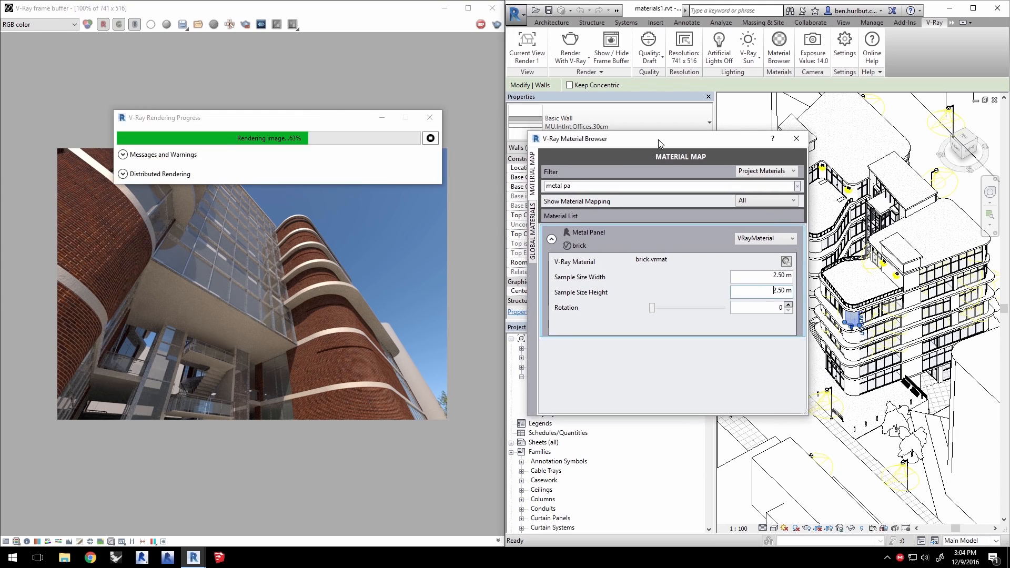
left_click(786, 262)
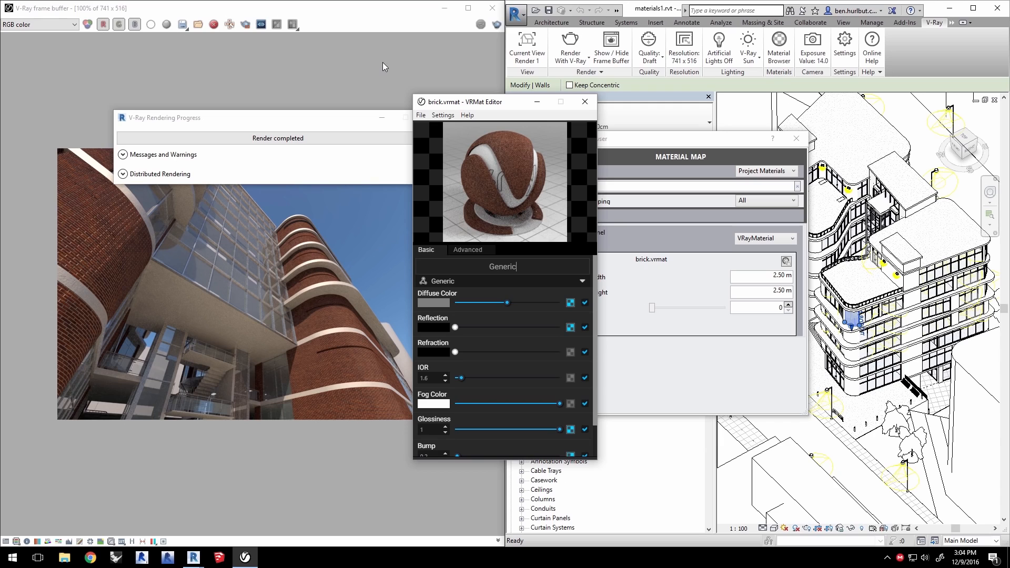
left_click(585, 102)
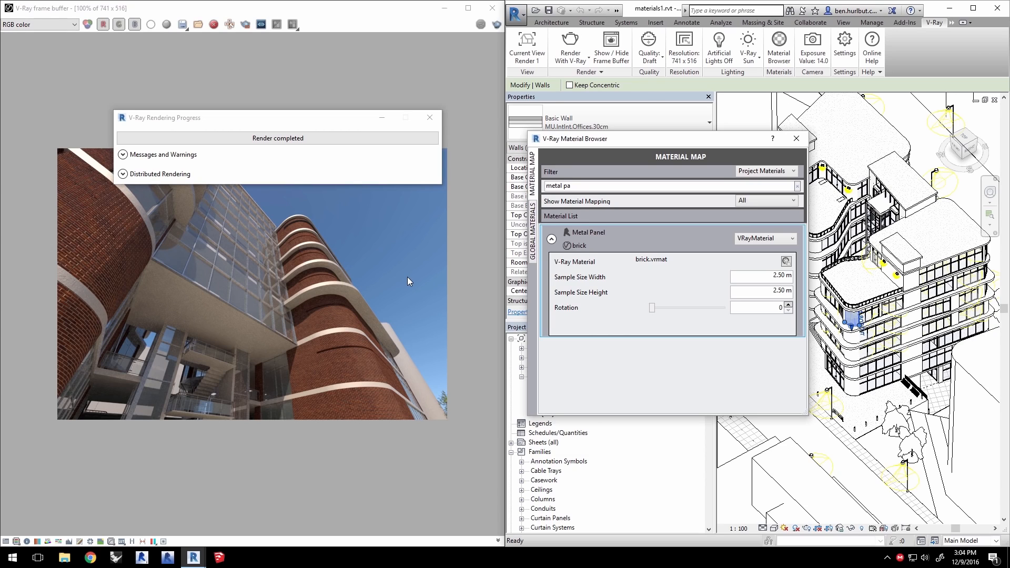
- Enable the Opaque Material Override and Transparent Material Override in the global materials
left_click(532, 240)
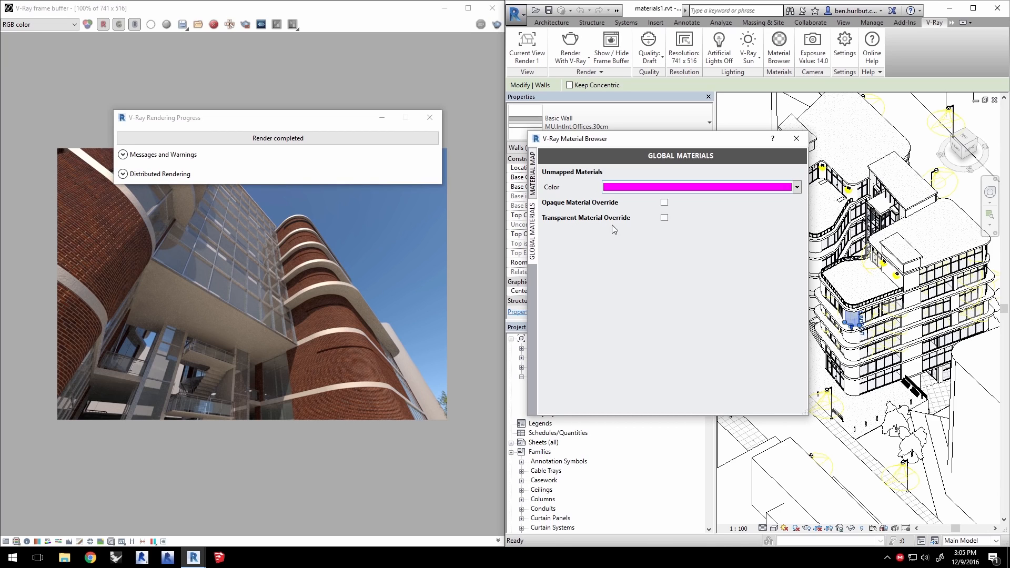
left_click(665, 202)
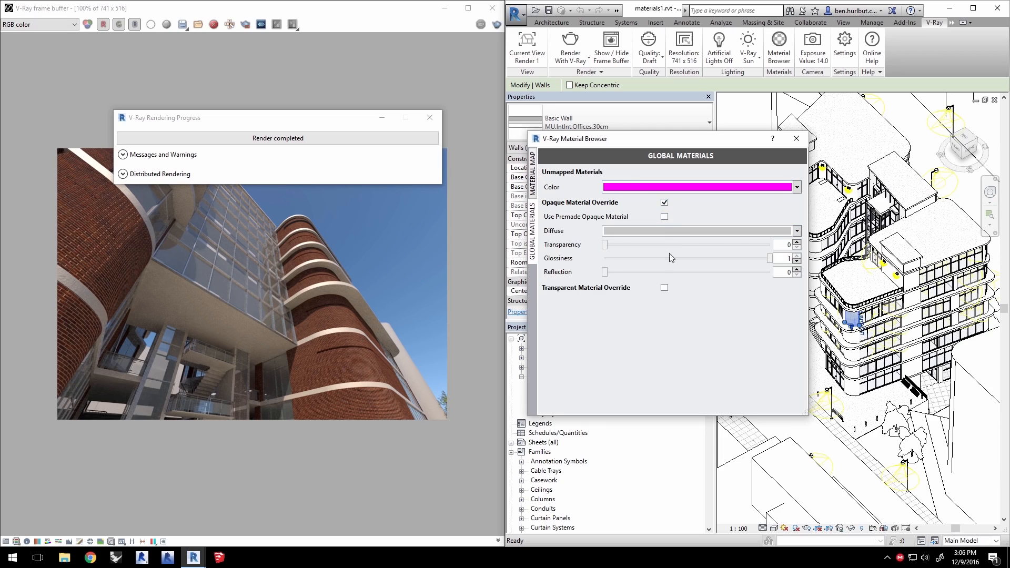
left_click(664, 287)
- Switch the current view to Render 2 and render it with V-Ray
left_click(528, 47)
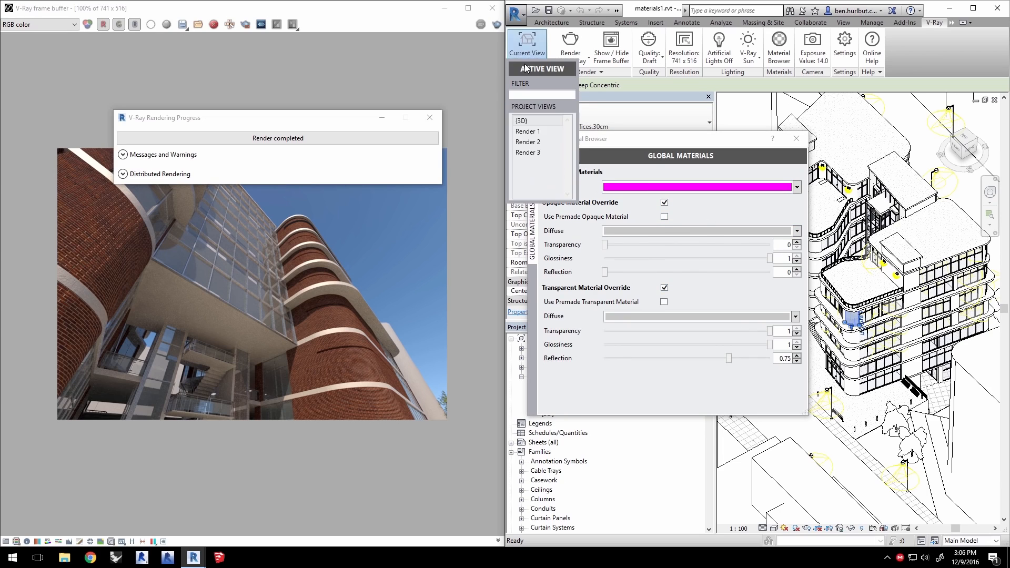
left_click(530, 142)
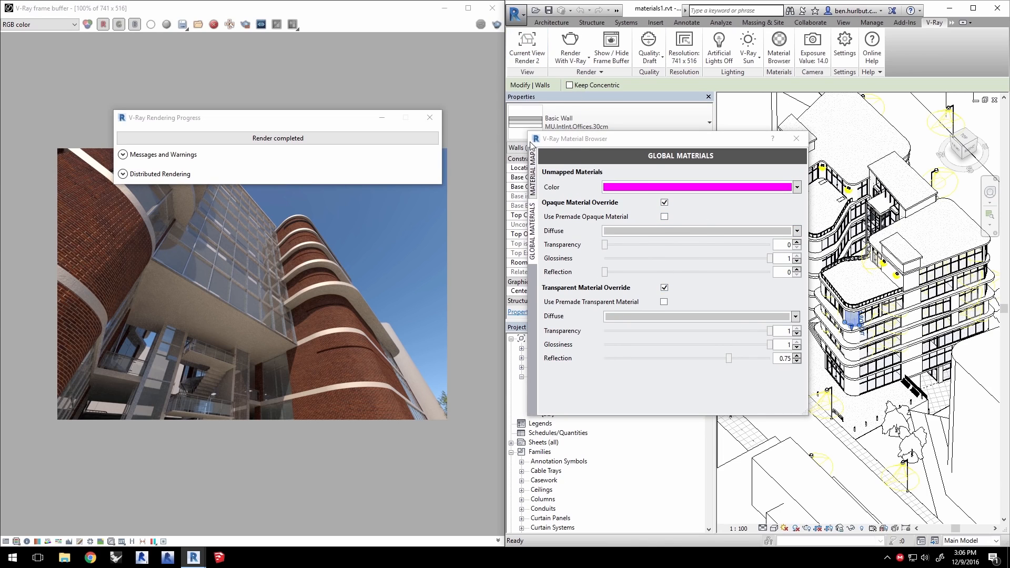
left_click(563, 49)
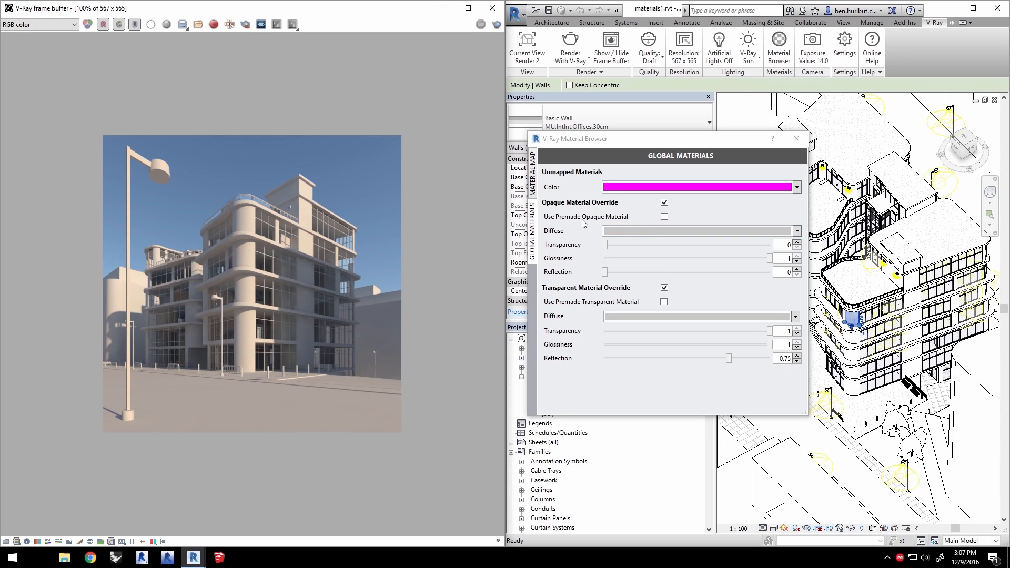
- Use the premade opaque material InkWashToonWhite.vrmat from materials1 with the InkWashToonWhite sub material
left_click(665, 217)
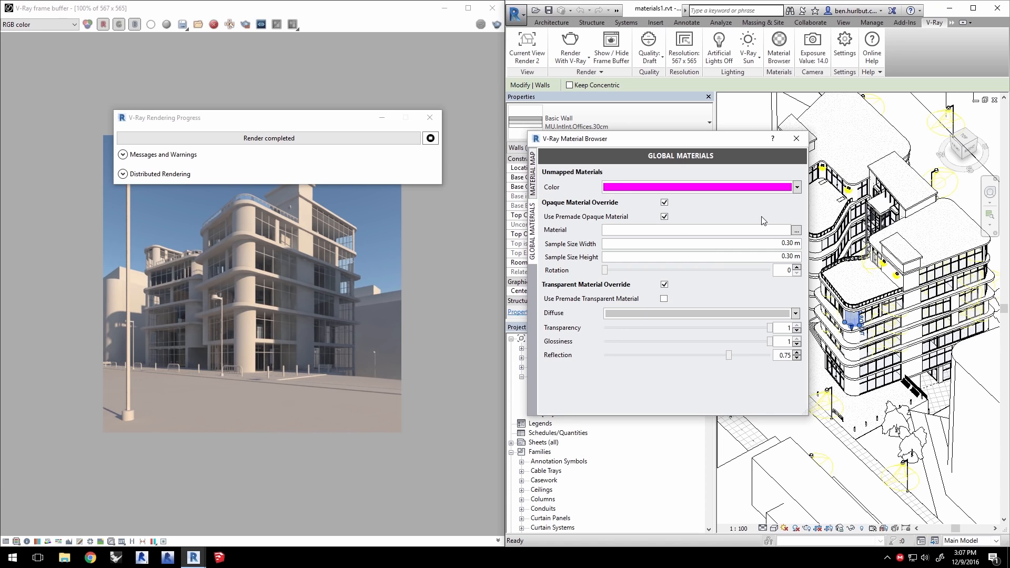
left_click(796, 231)
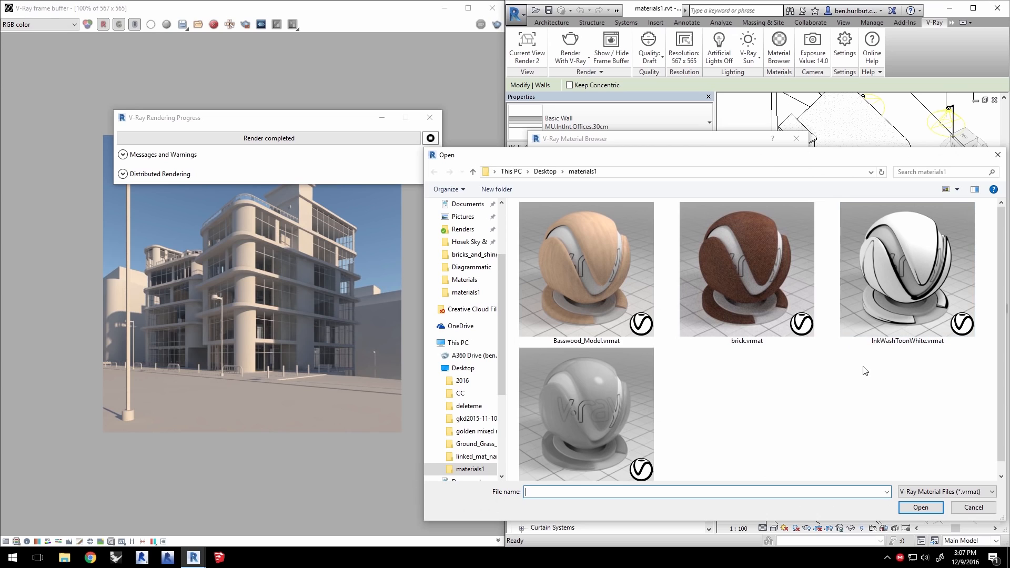
left_click(885, 275)
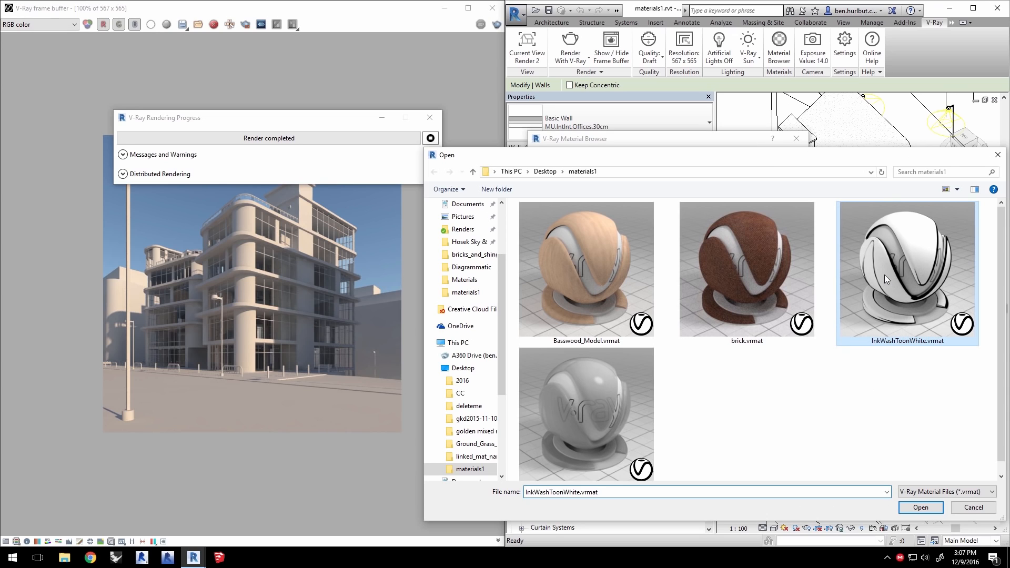
left_click(921, 507)
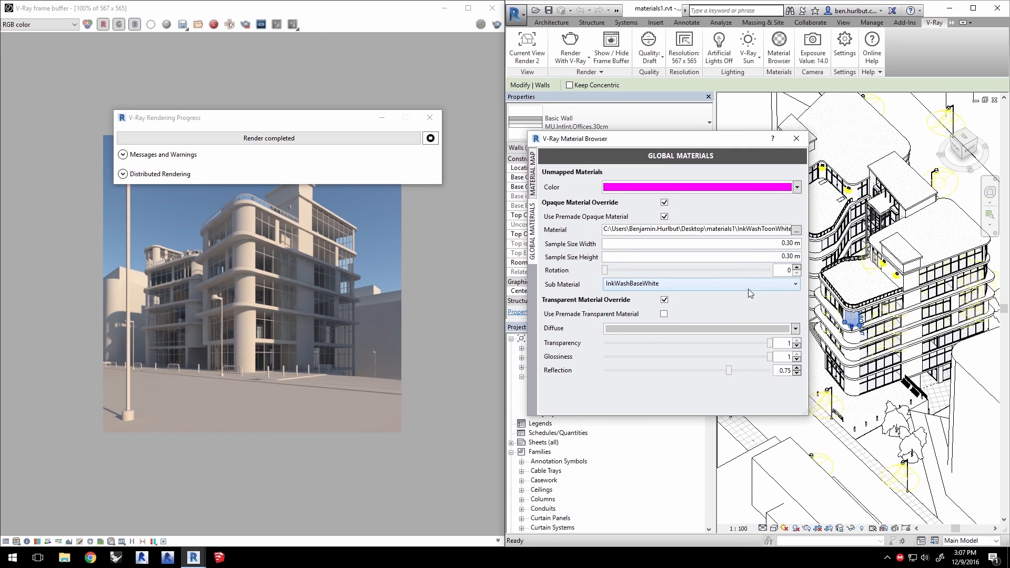
left_click(629, 284)
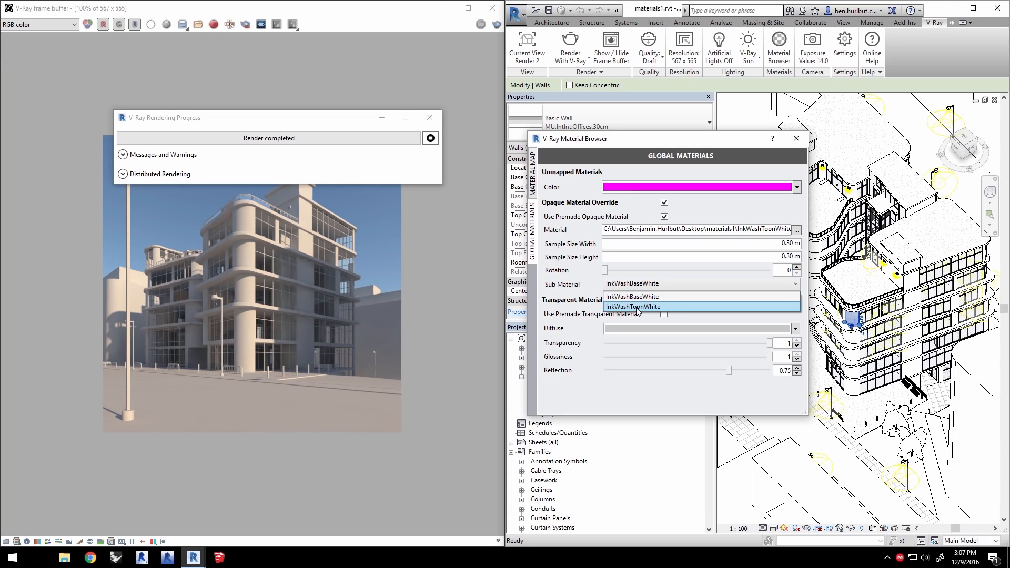
left_click(638, 307)
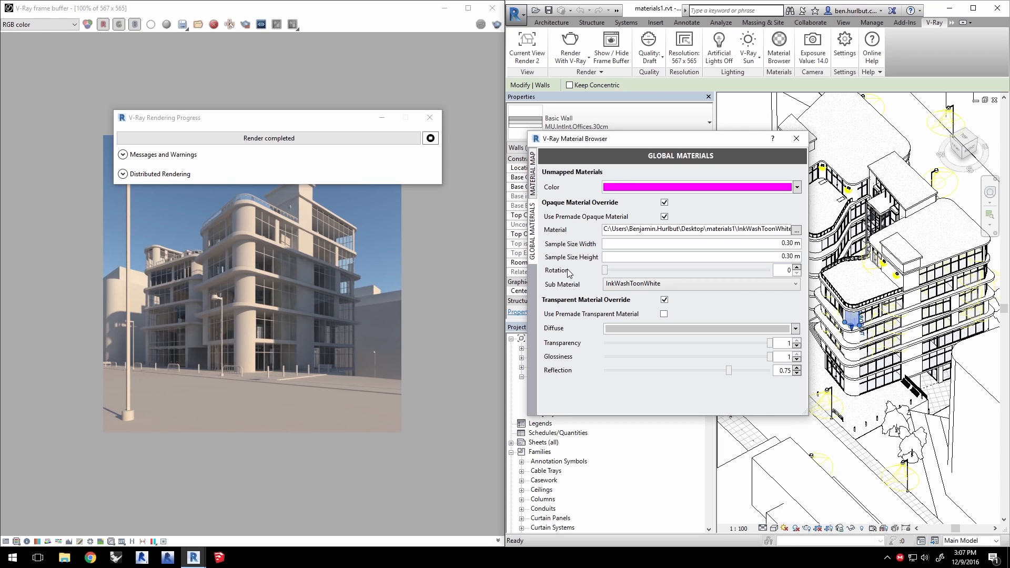
- Give the transparent override a teal diffuse, transparency about 0.955 and glossiness about 0.86, and render the view
left_click(748, 328)
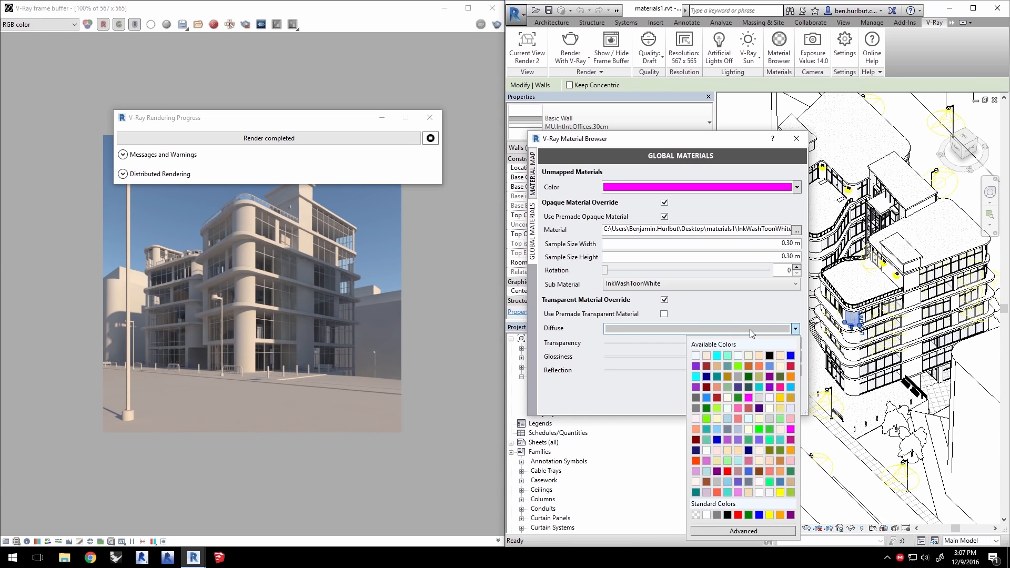
left_click(780, 440)
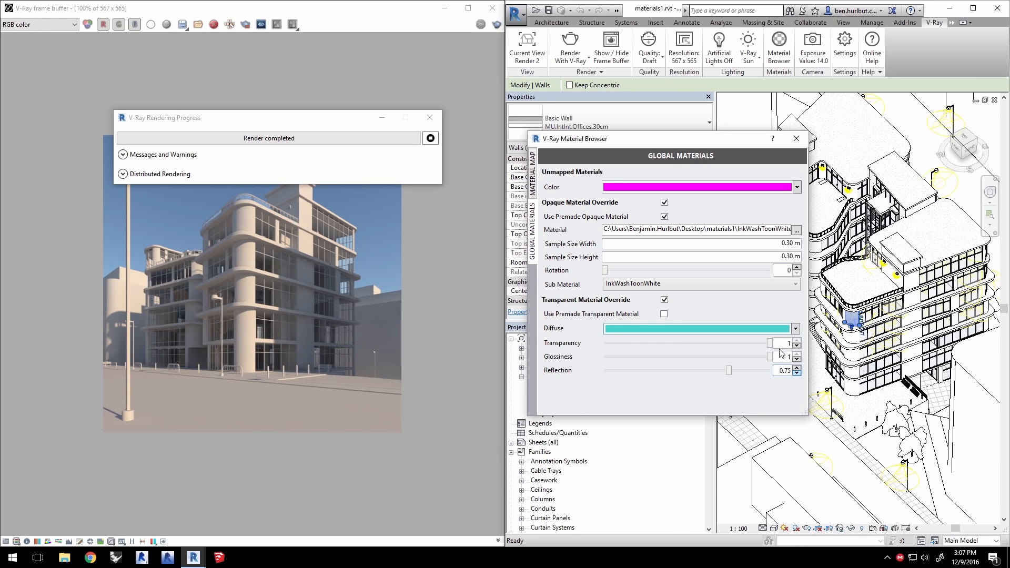
left_click_drag(771, 344, 764, 344)
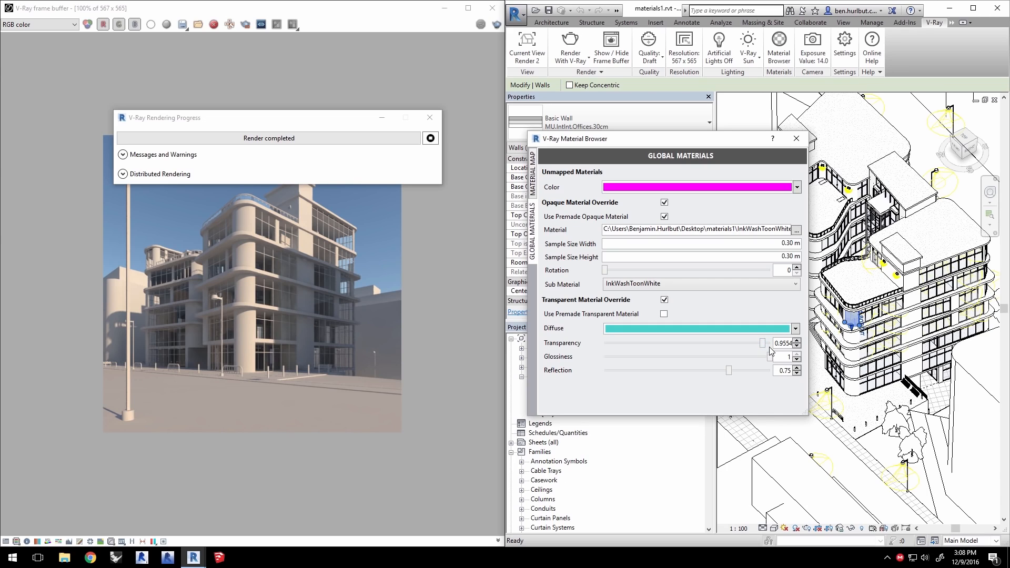
left_click_drag(772, 357, 748, 359)
left_click(570, 42)
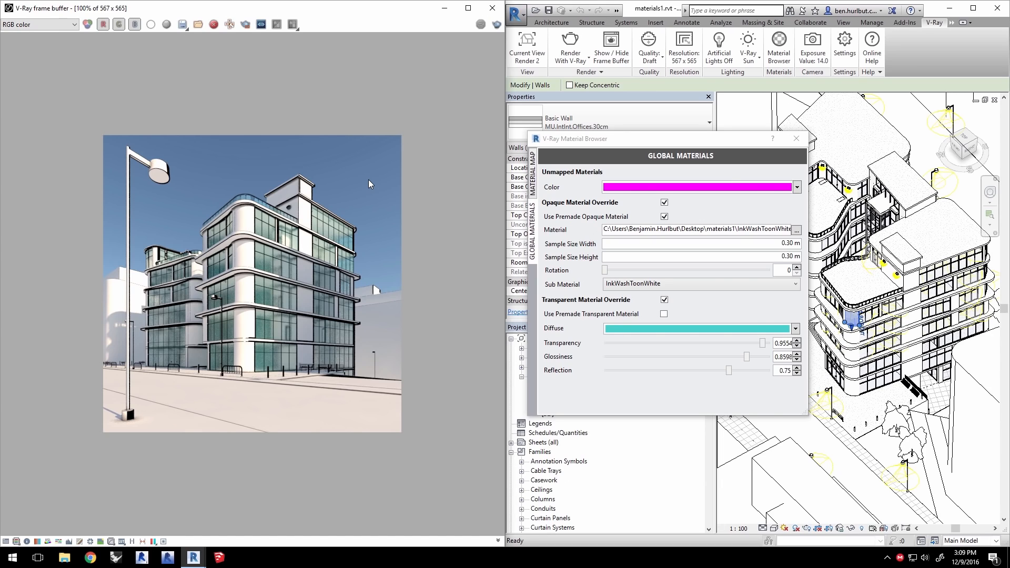
- Replace the premade opaque material with Basswood_Model.vrmat from the materials1 folder
left_click(796, 231)
left_click(592, 257)
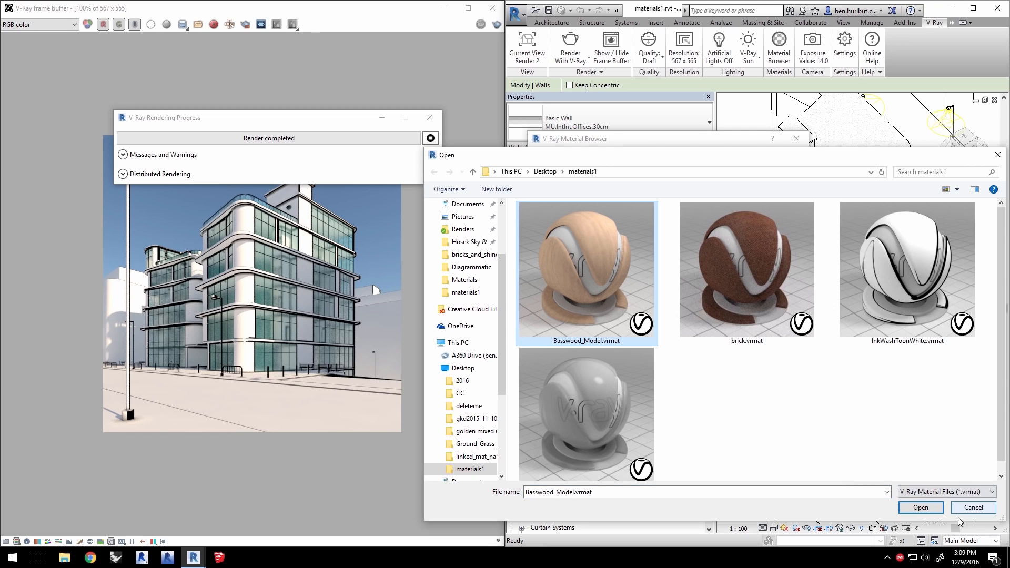
left_click(921, 508)
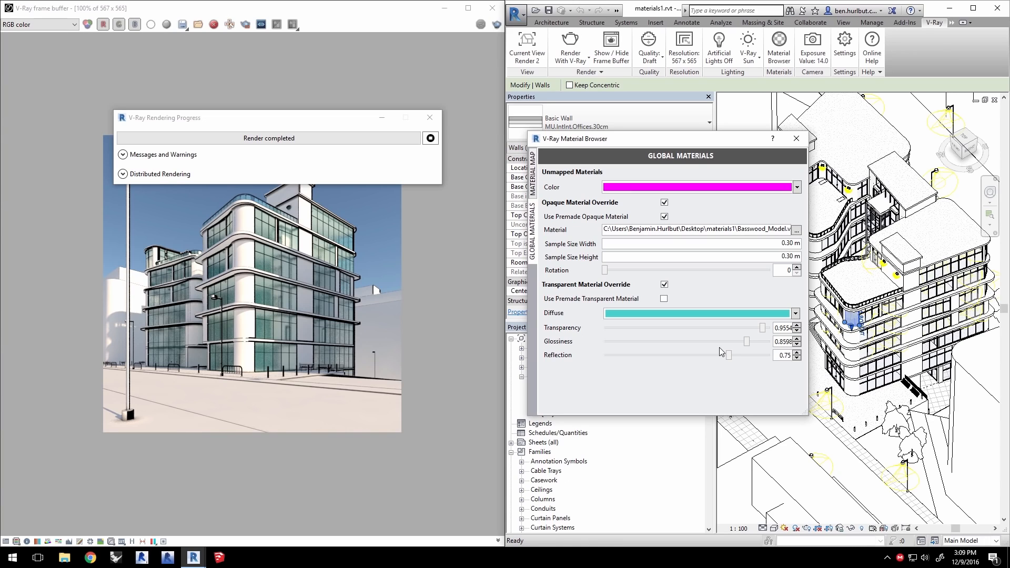
- Set the opaque override's sample size width to 5 m and height to 14.6 m
left_click(794, 244)
left_click_drag(794, 243, 781, 245)
type("5")
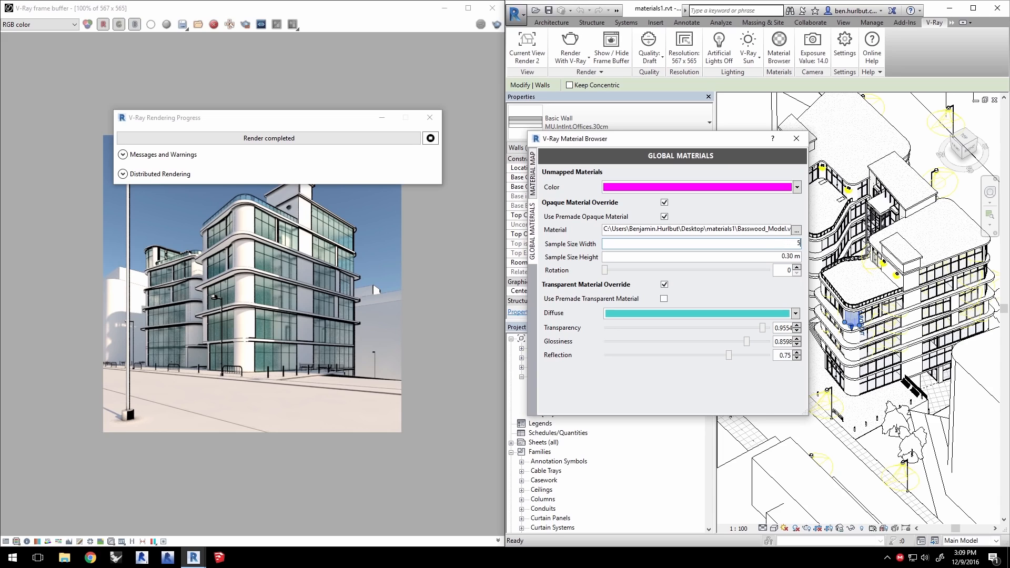
left_click(774, 256)
type("14.6")
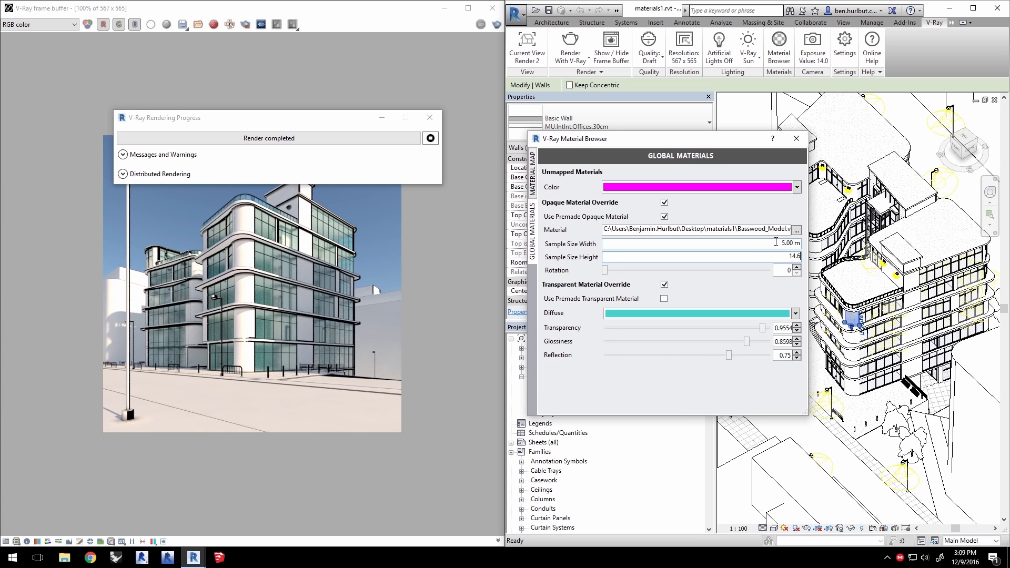
left_click(775, 243)
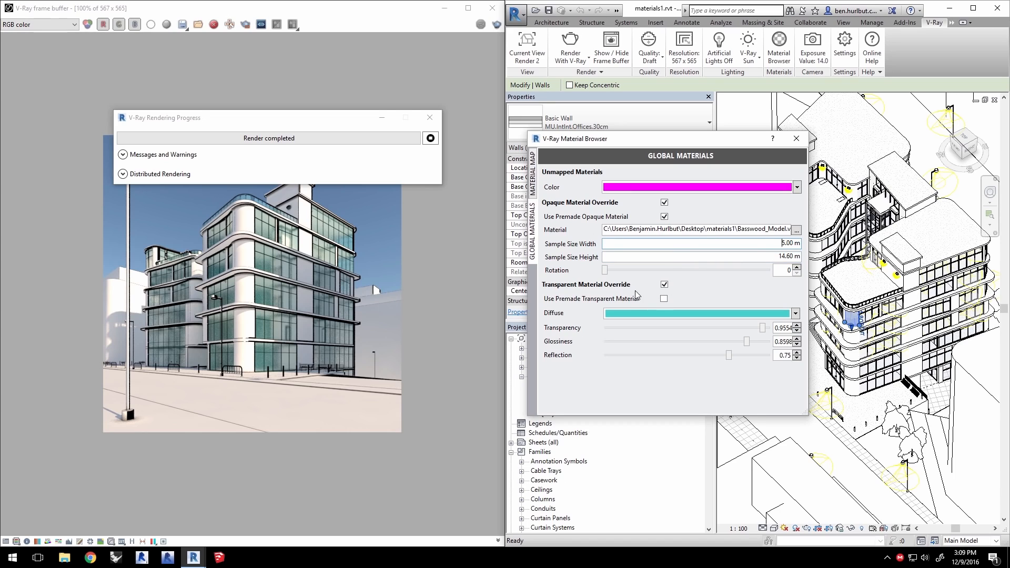
- Enable the premade transparent material, load Transparent_Plastic.vrmat from the materials1 folder, and render the Render 3 view
left_click(664, 298)
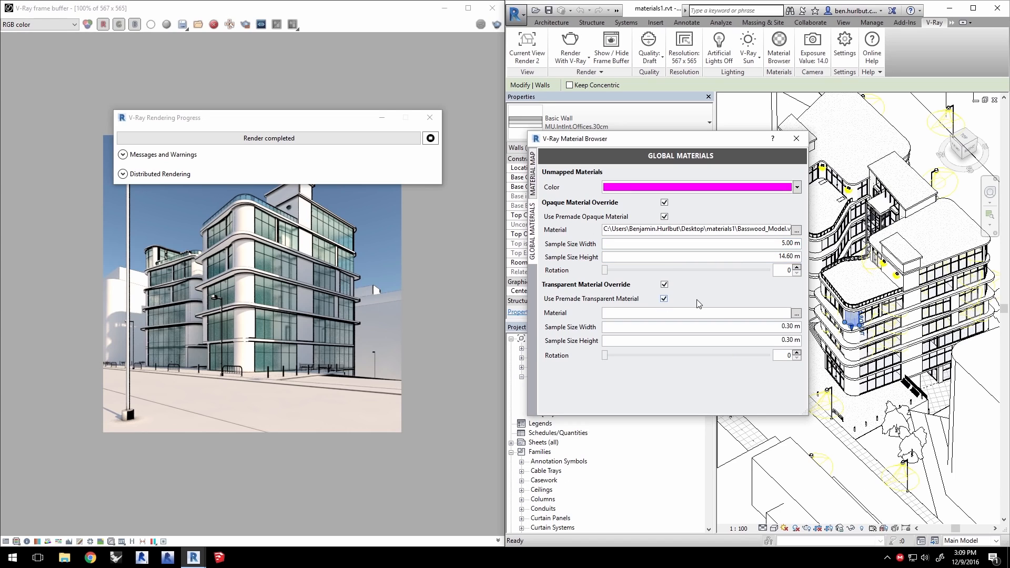
left_click(797, 316)
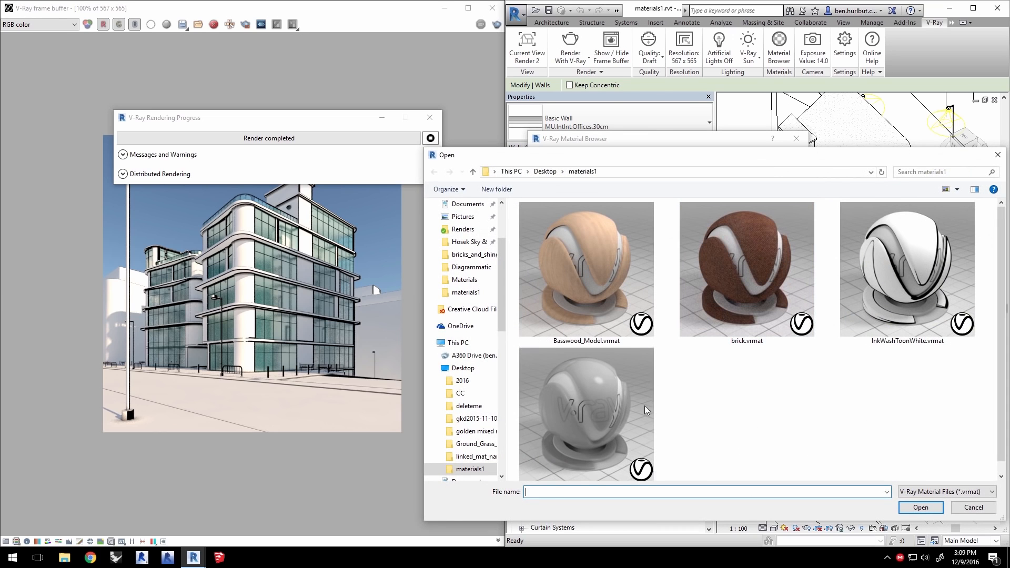
scroll(652, 403, "down", 1)
left_click(611, 395)
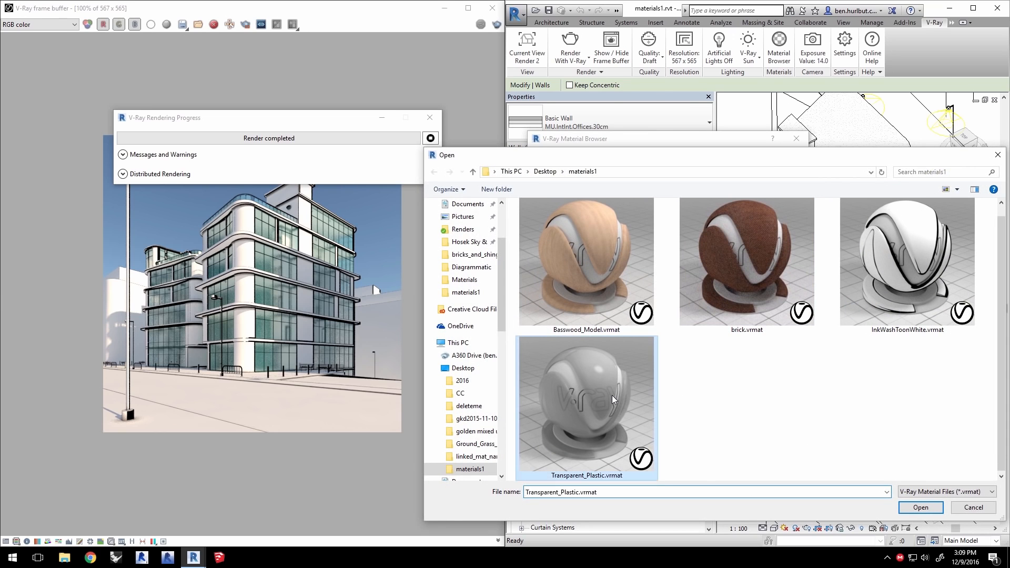
left_click(921, 507)
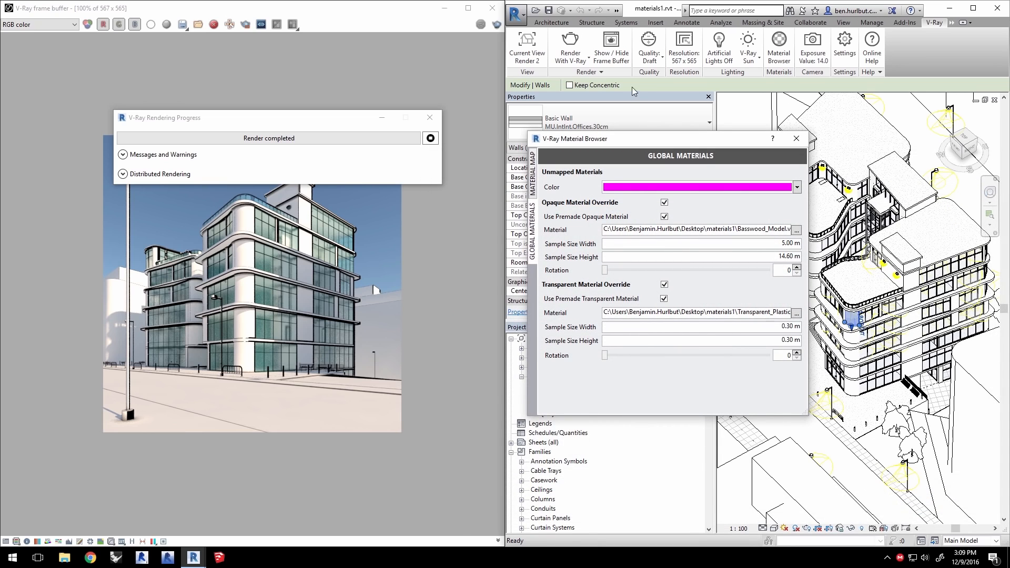
left_click(528, 58)
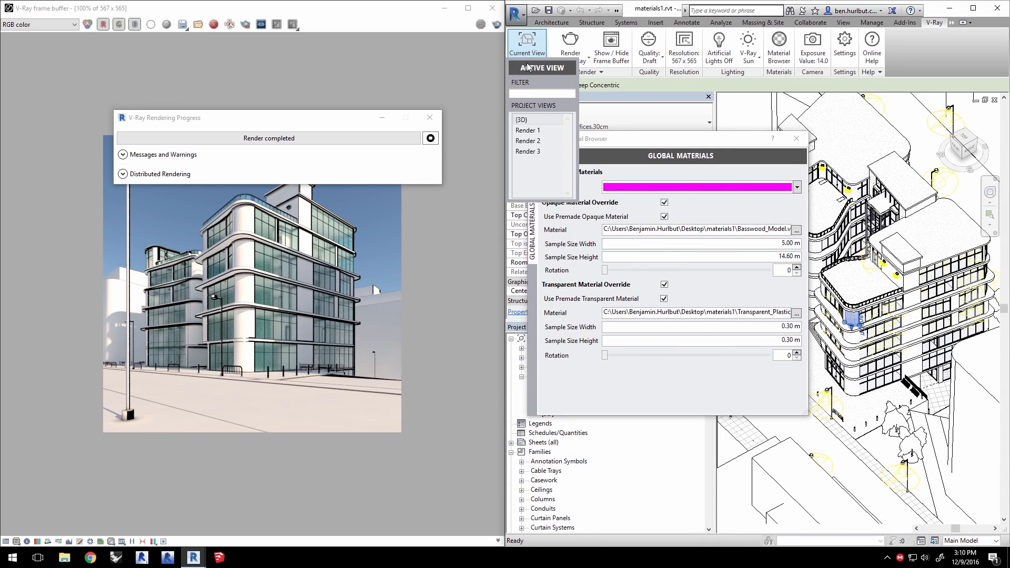
left_click(536, 152)
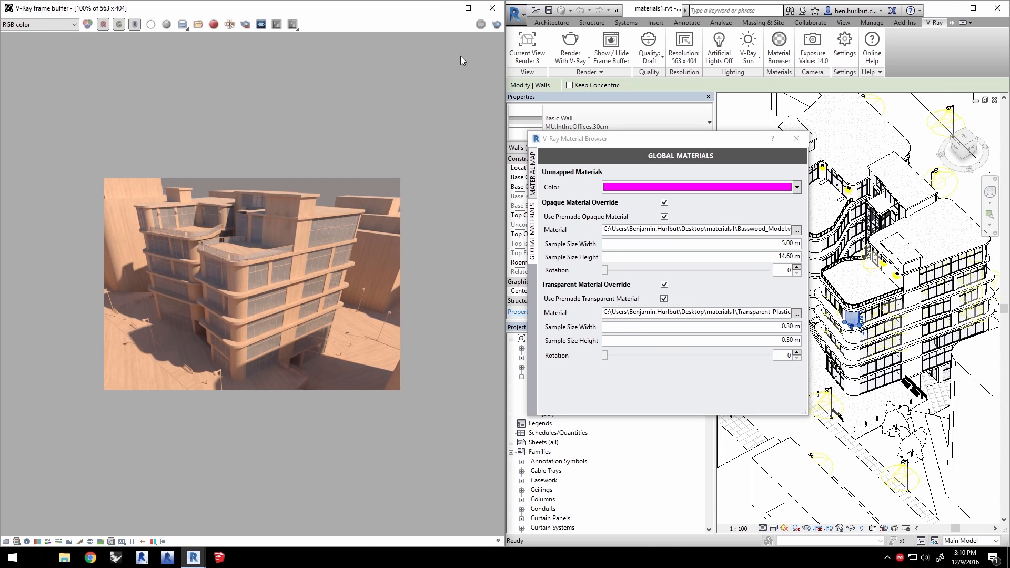
- Browse for a new opaque override material in the V-Ray 3.4 for Revit content\vrmateditor\materials\Diagrammatic folder
left_click(797, 231)
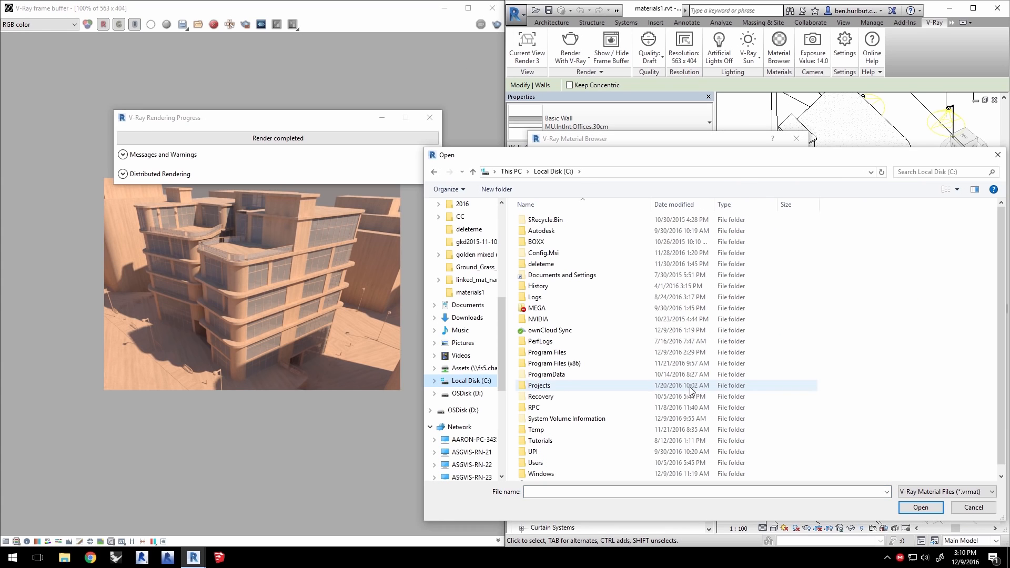
double_click(556, 353)
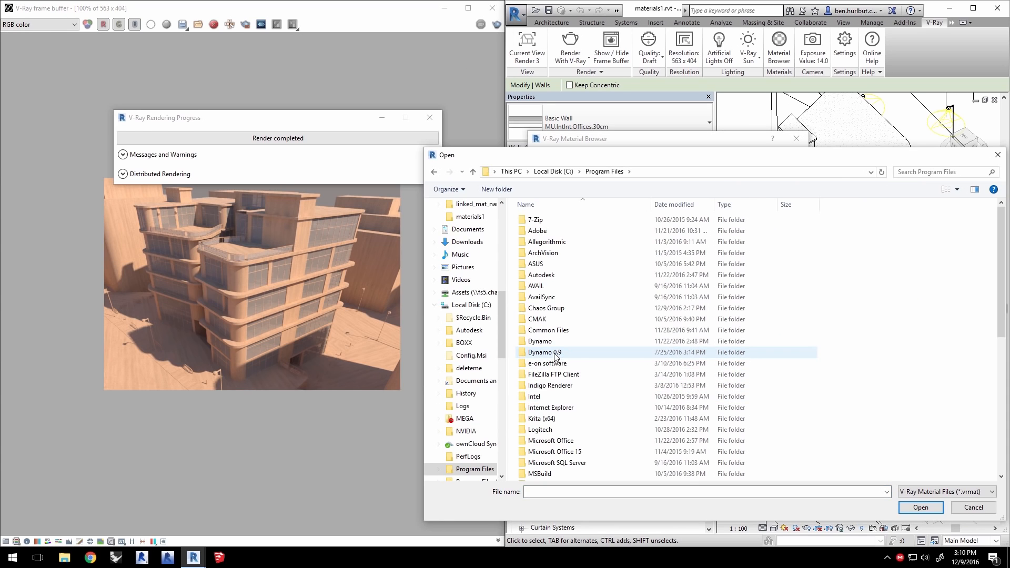
double_click(553, 309)
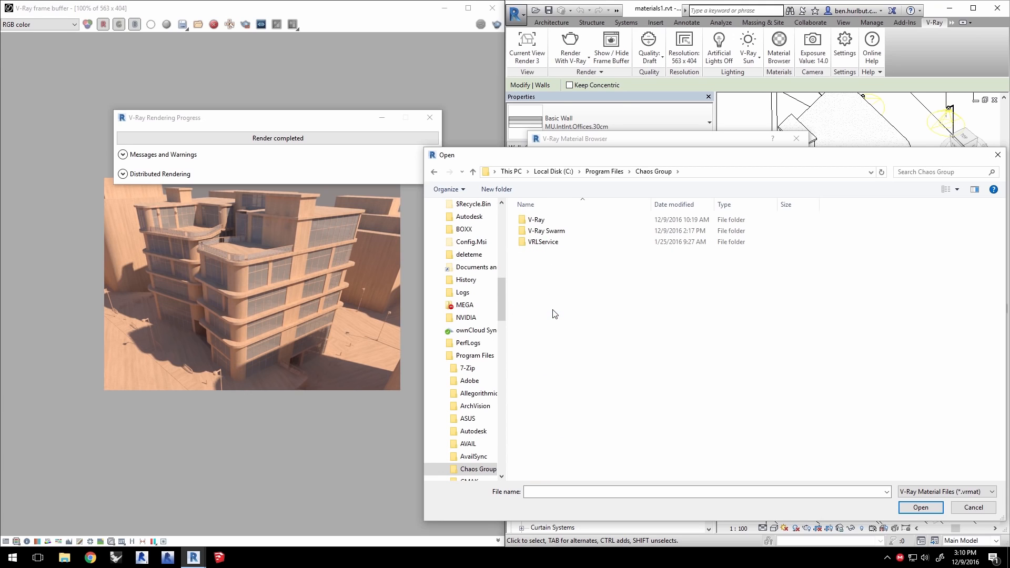
double_click(545, 220)
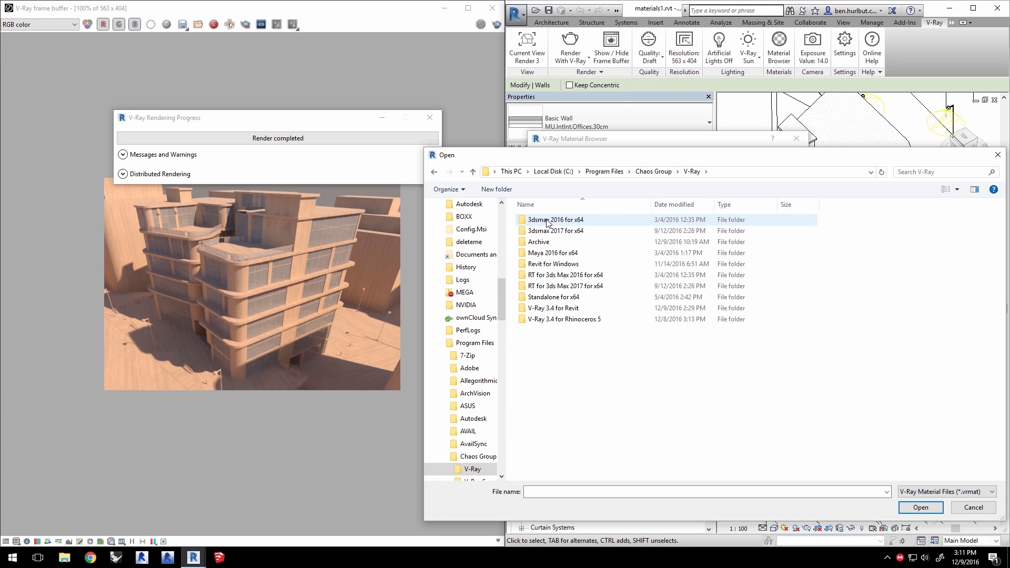
double_click(558, 308)
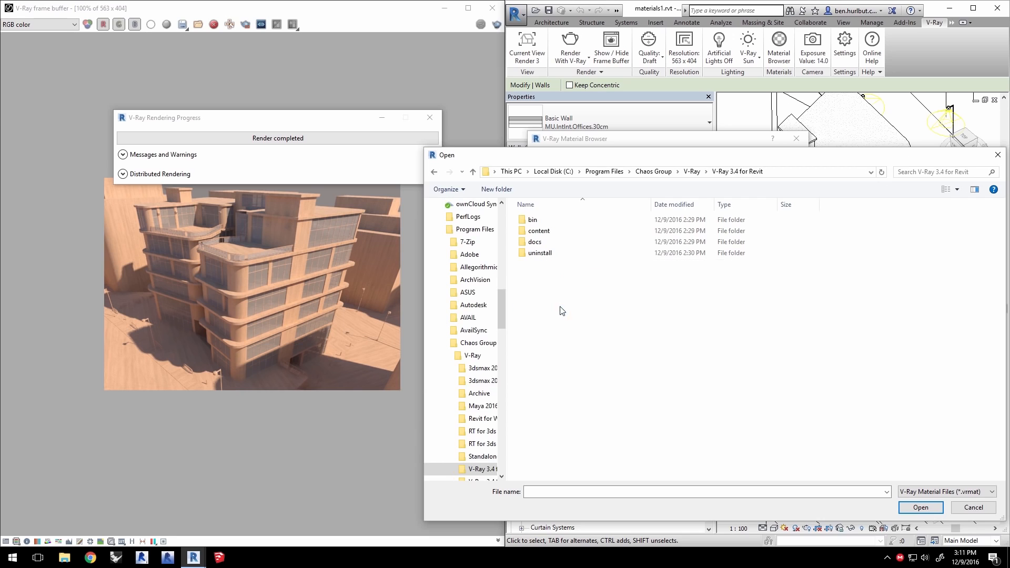
double_click(589, 230)
left_click(545, 267)
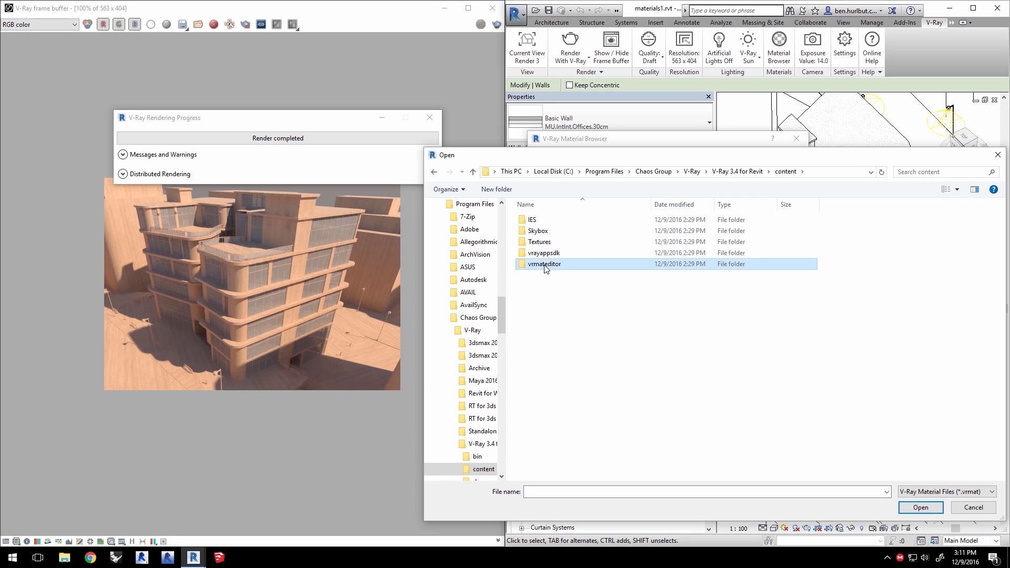
double_click(545, 265)
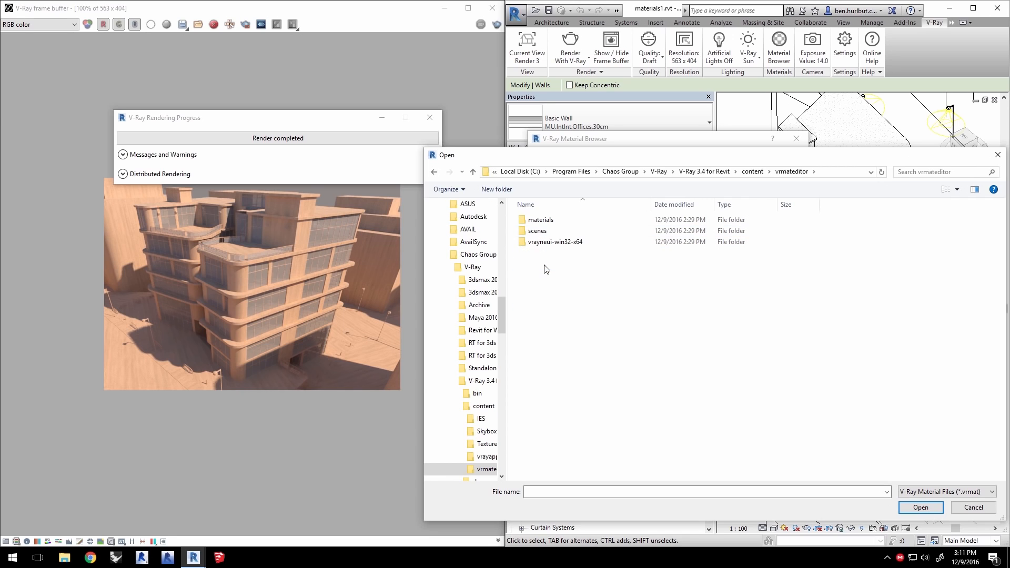
double_click(546, 220)
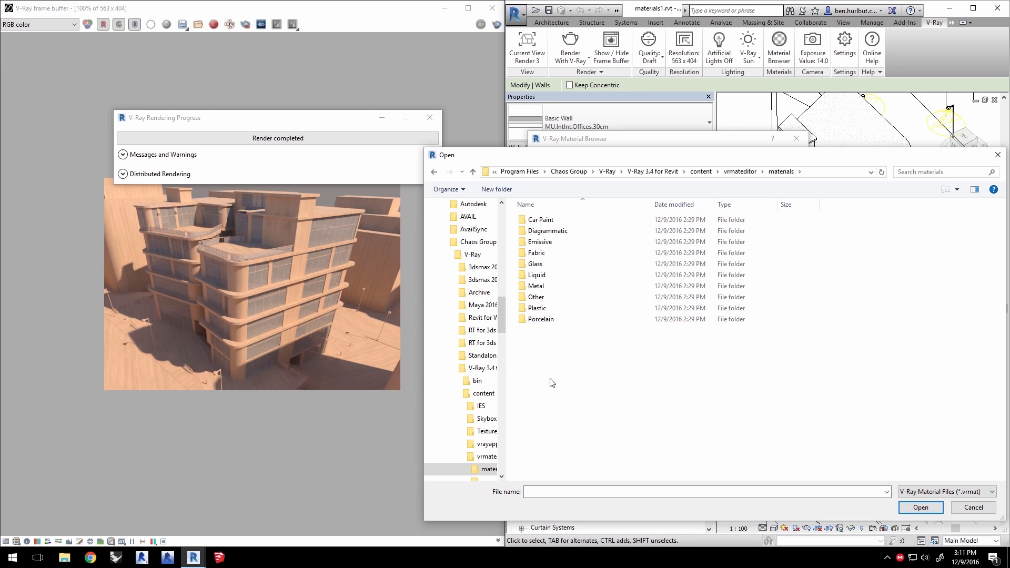
double_click(547, 231)
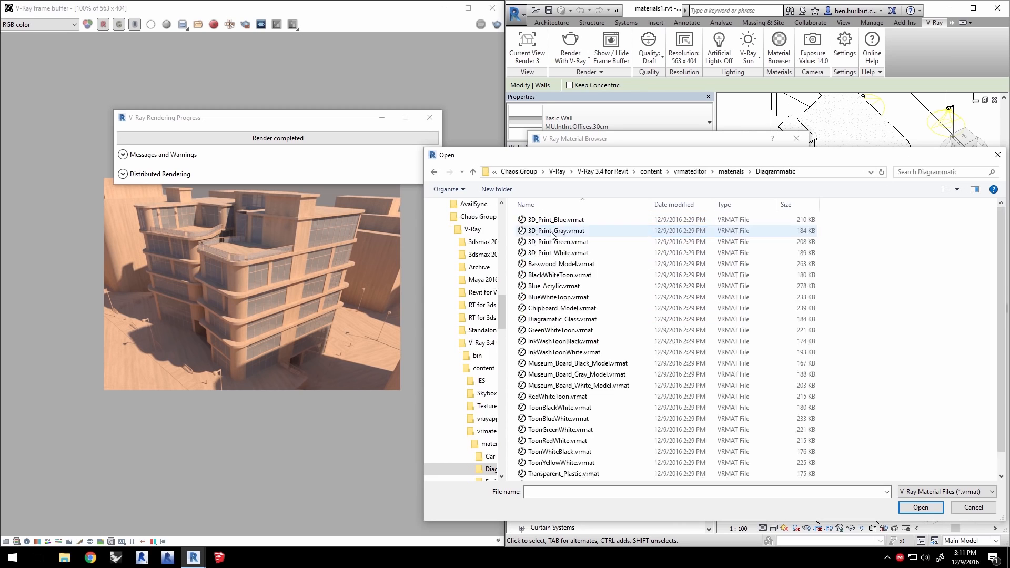